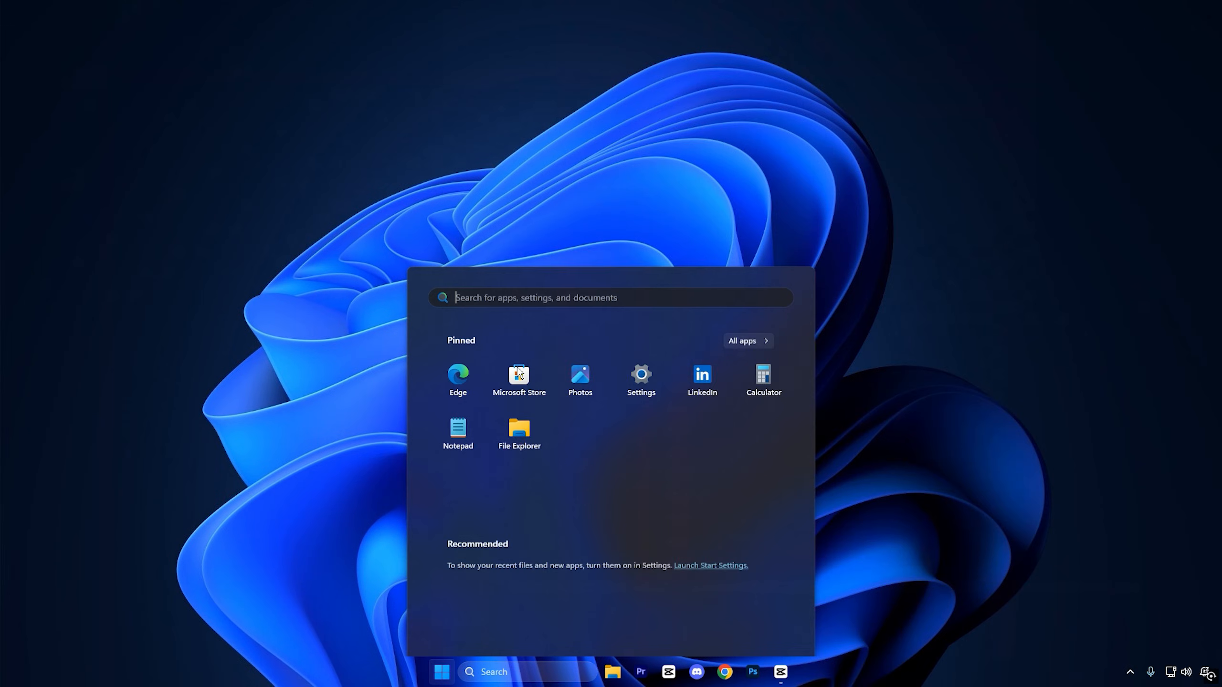
Step: Search Windows for "app" and open the NVIDIA App
key(super)
key(super)
text(app)
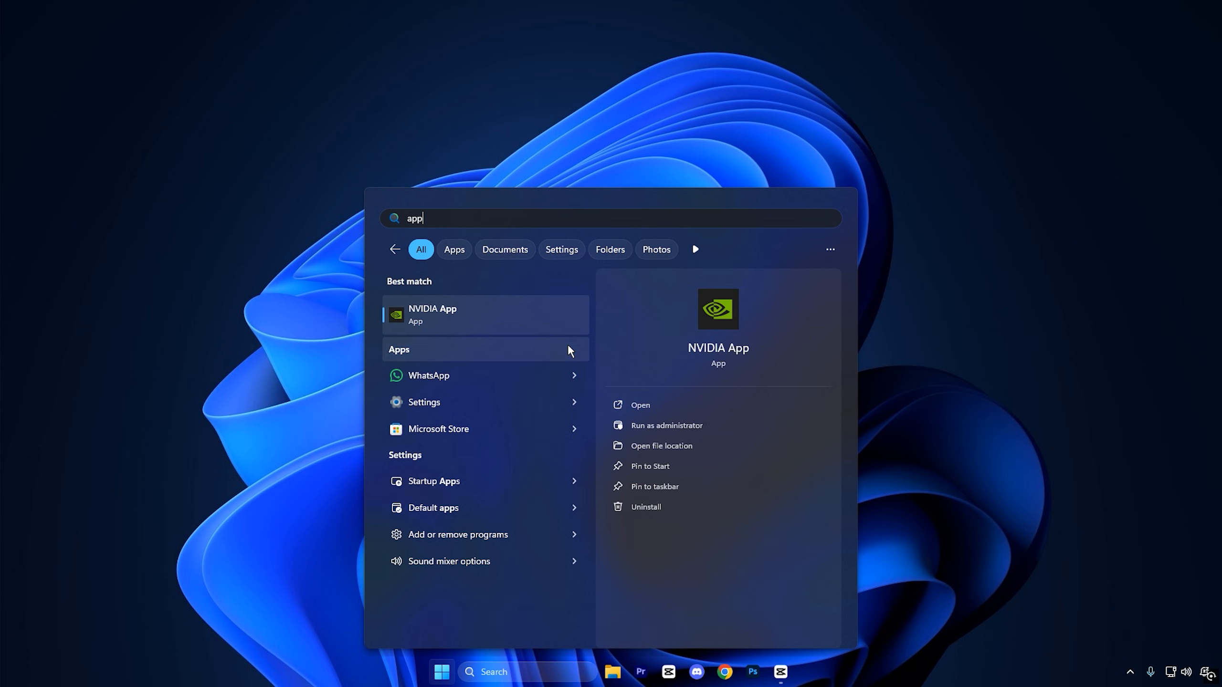
click(507, 312)
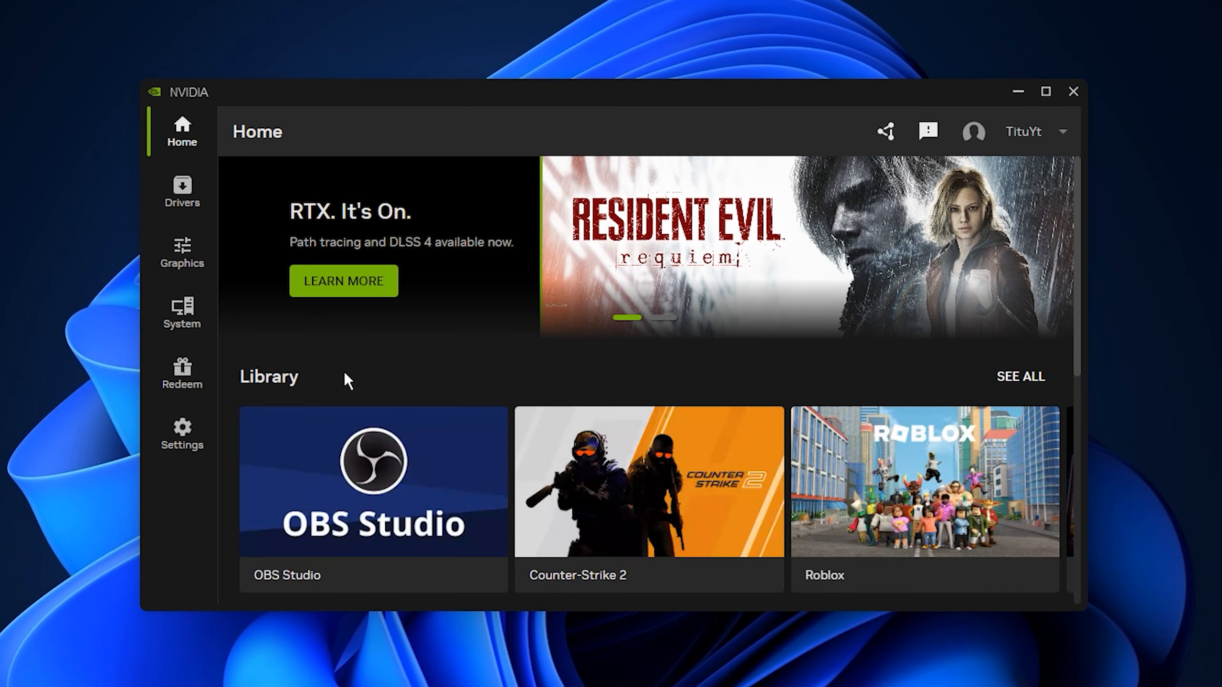
Step: Turn off automatic optimization of newly added games and apps in the app's feature settings
click(176, 457)
scroll(503, 474, down, 6)
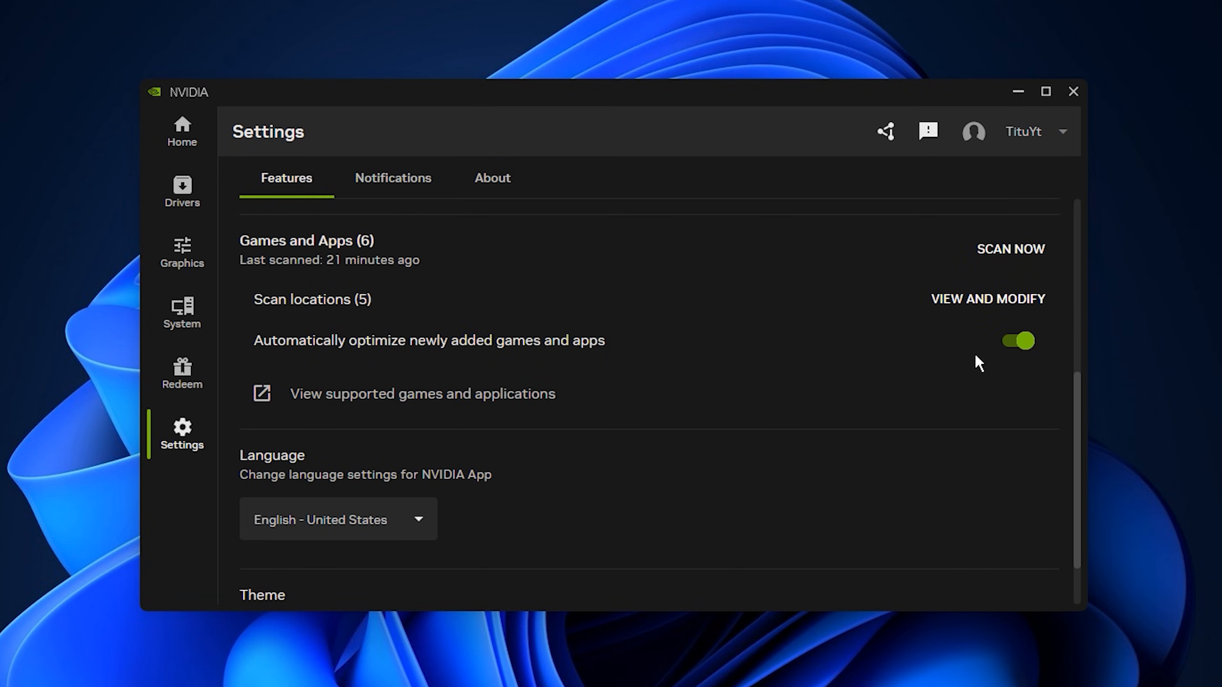
click(1024, 341)
Step: Go to the global graphics driver settings and check the available DSR - Factors without applying any
click(183, 260)
click(477, 191)
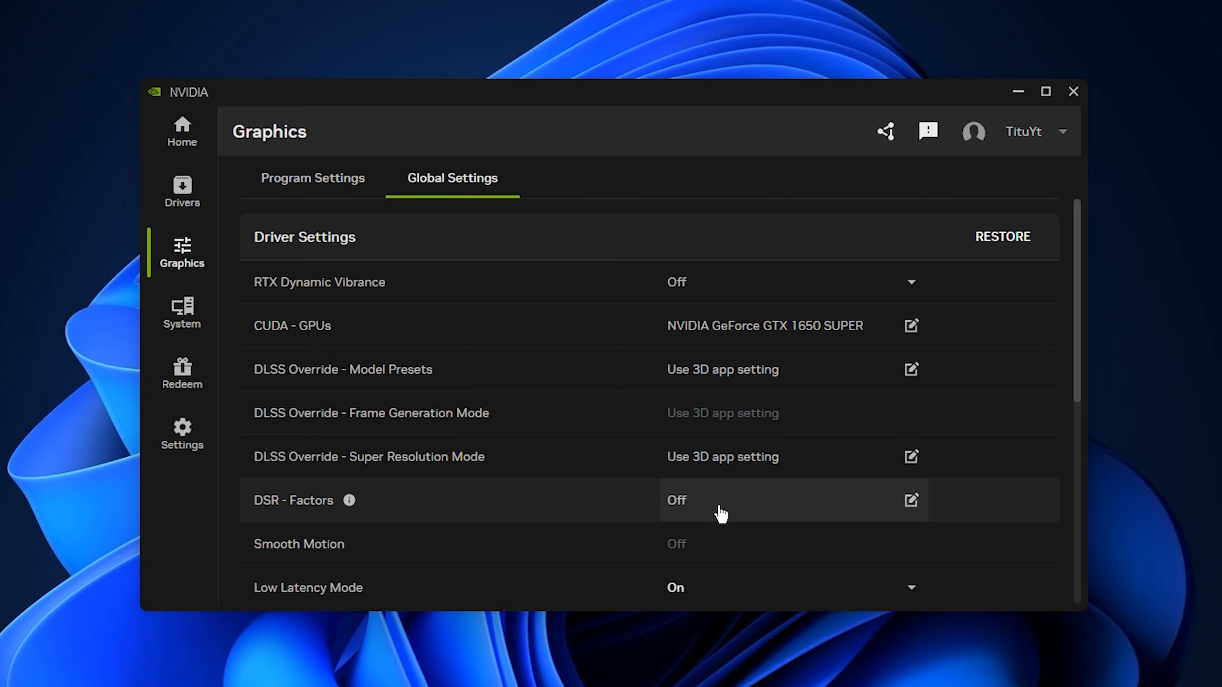
click(722, 514)
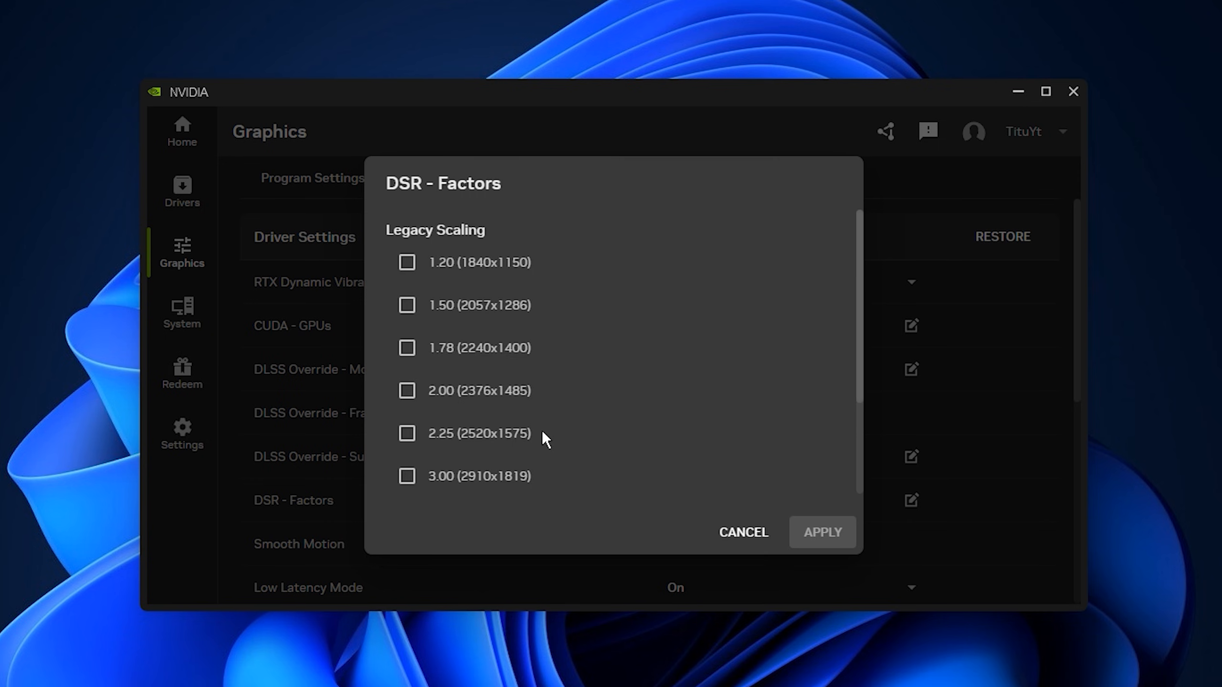
click(754, 539)
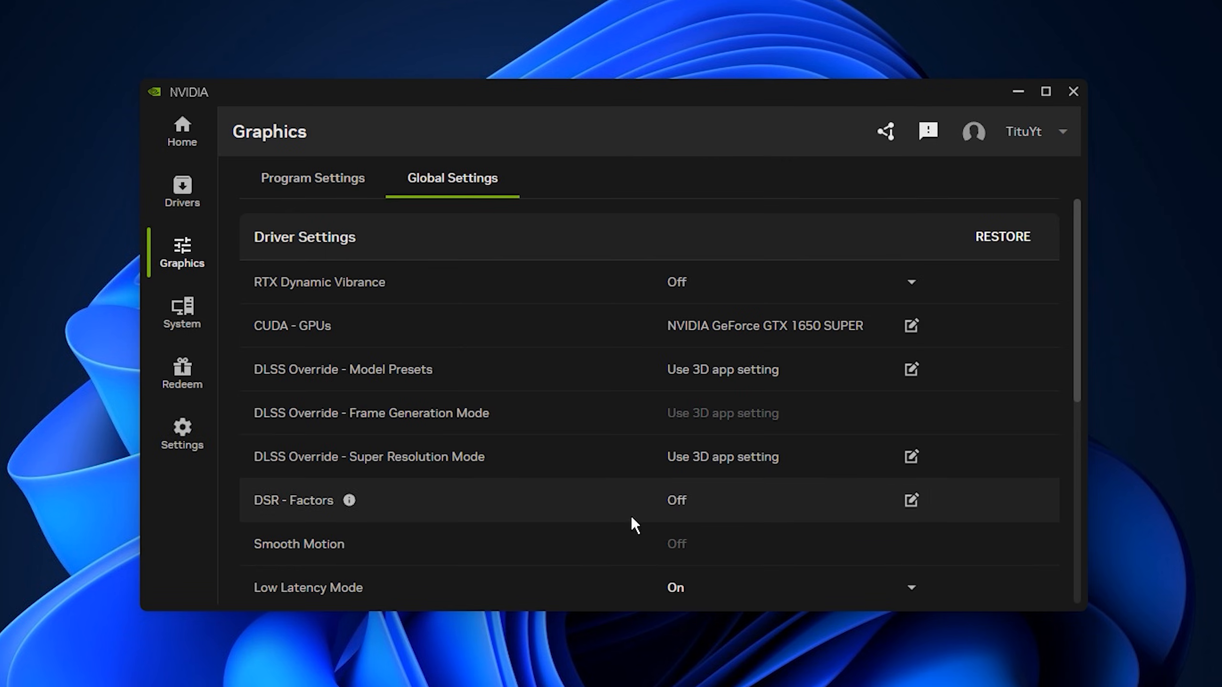
Step: Set Low Latency Mode to Off (Default) in the global driver settings
scroll(631, 515, down, 3)
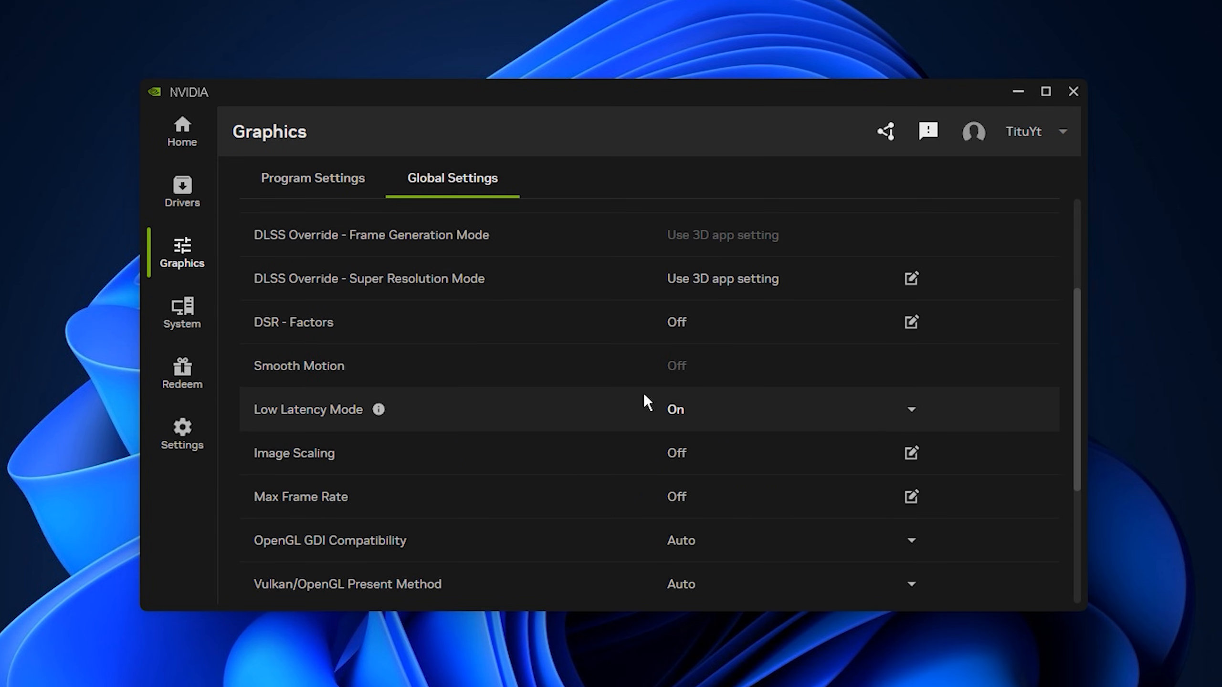
click(779, 416)
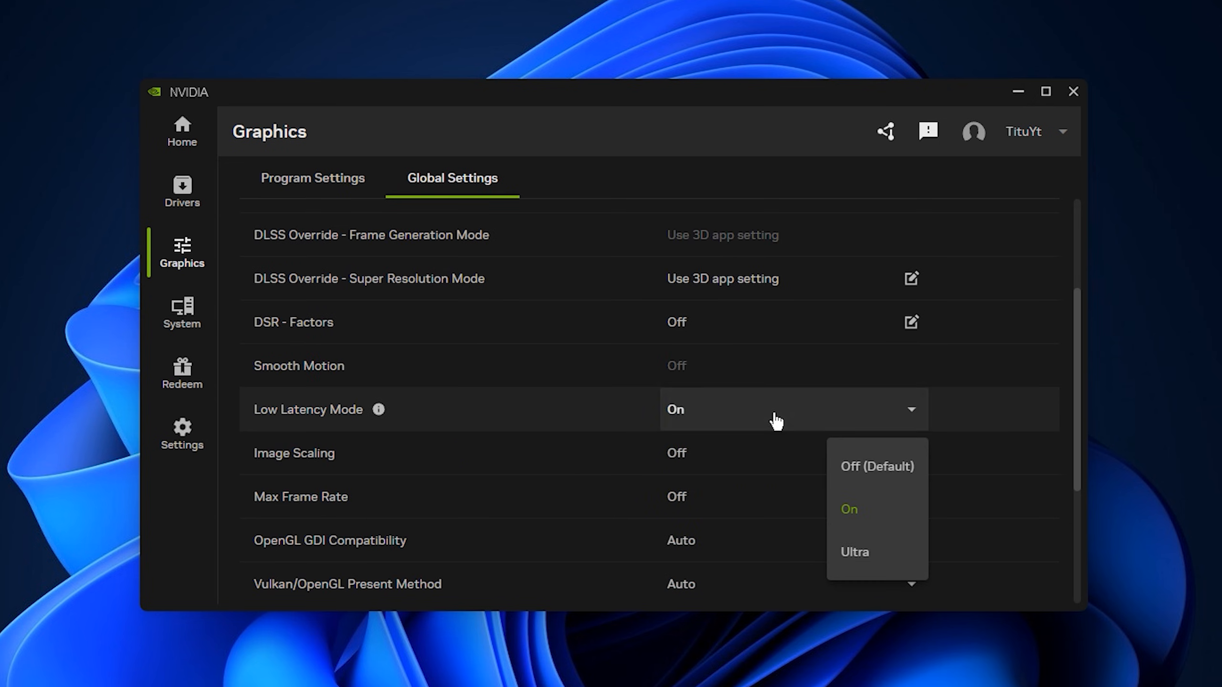
click(871, 466)
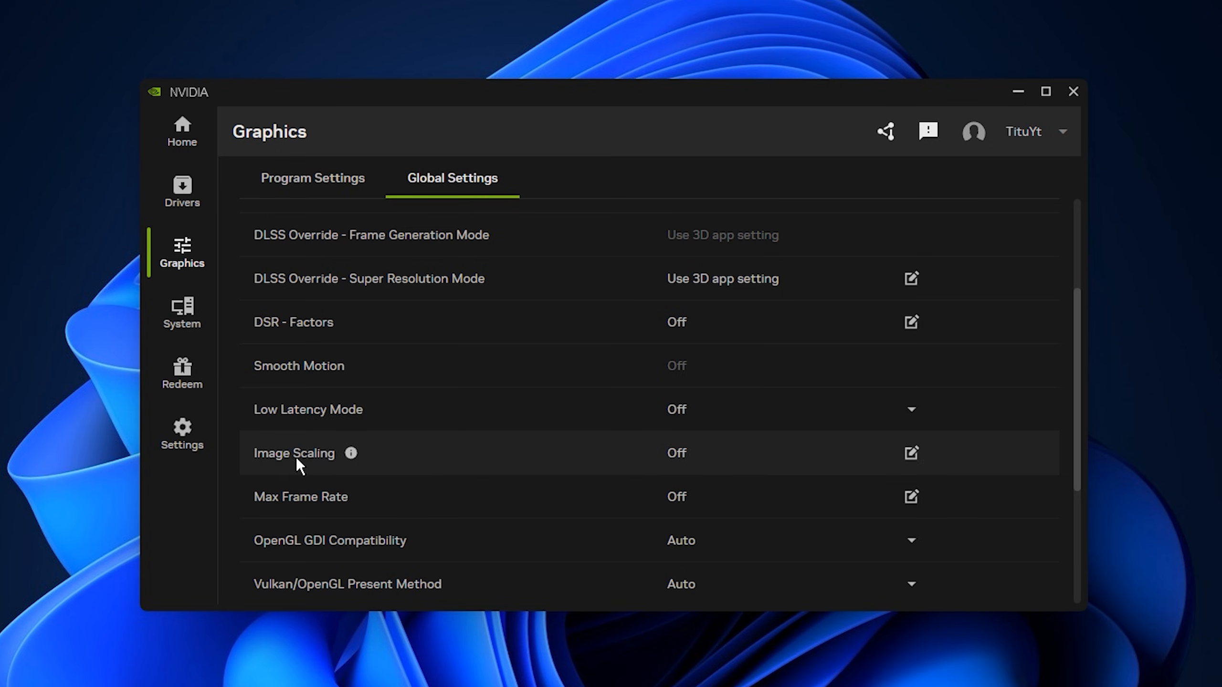
Step: Check the Image Scaling and Max Frame Rate options, closing each dialog without applying a change
click(757, 456)
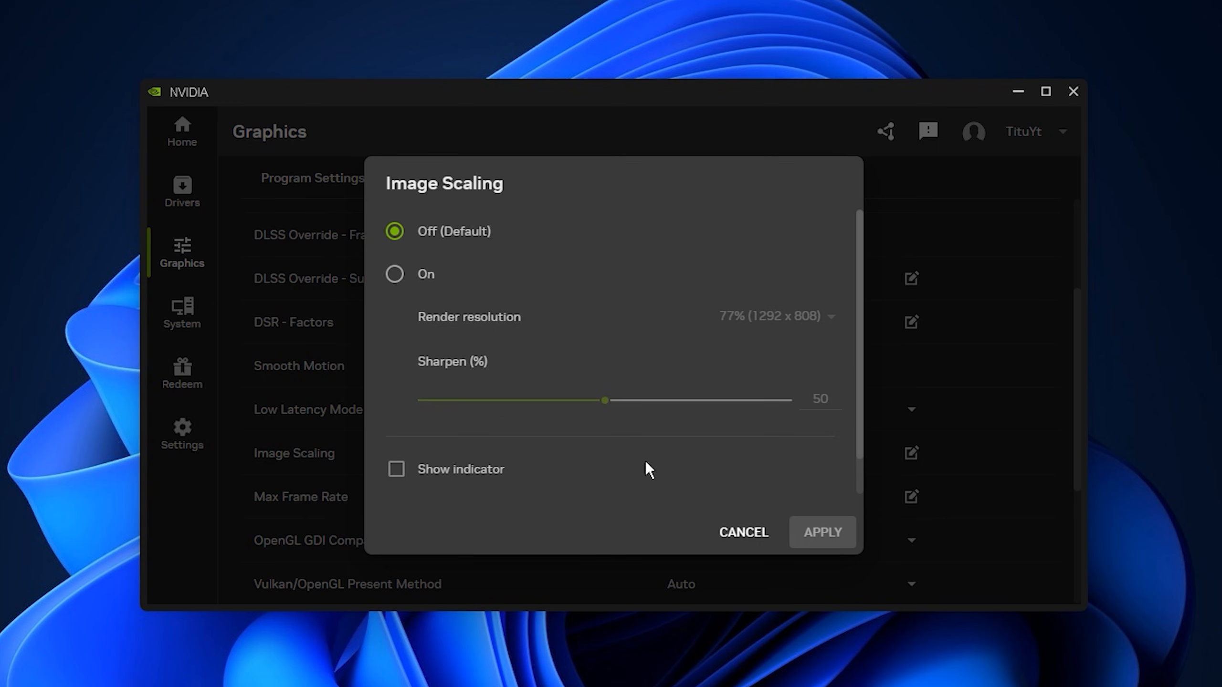
click(732, 532)
click(694, 504)
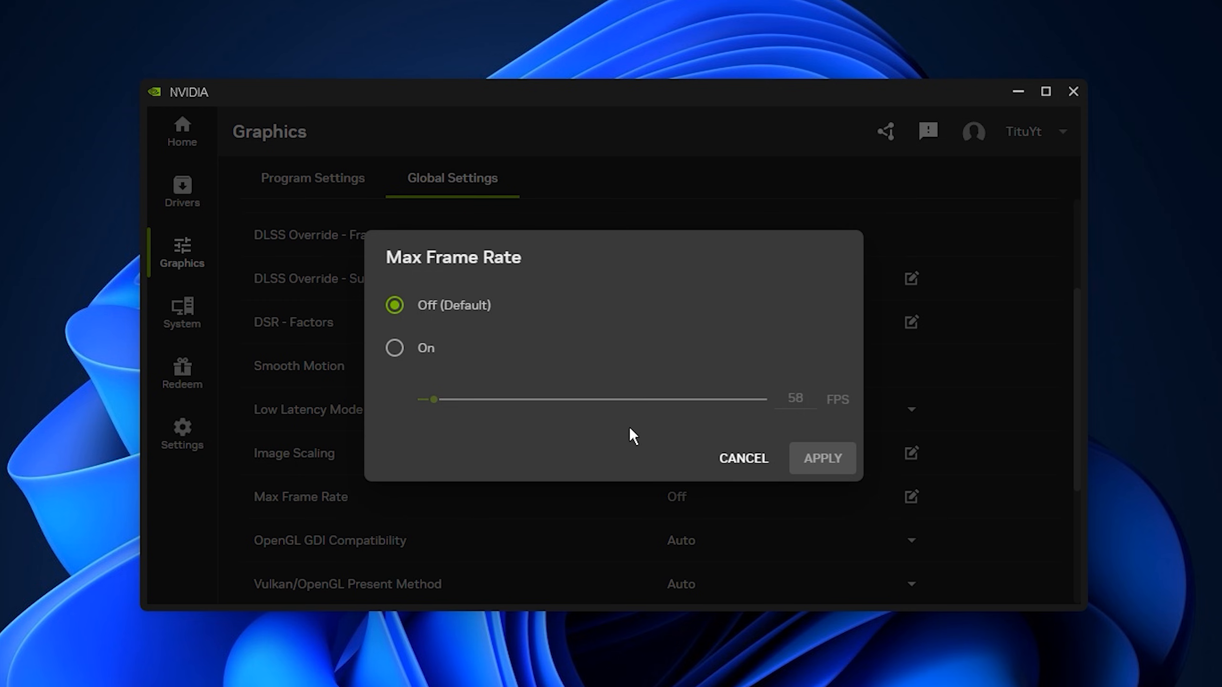
click(754, 458)
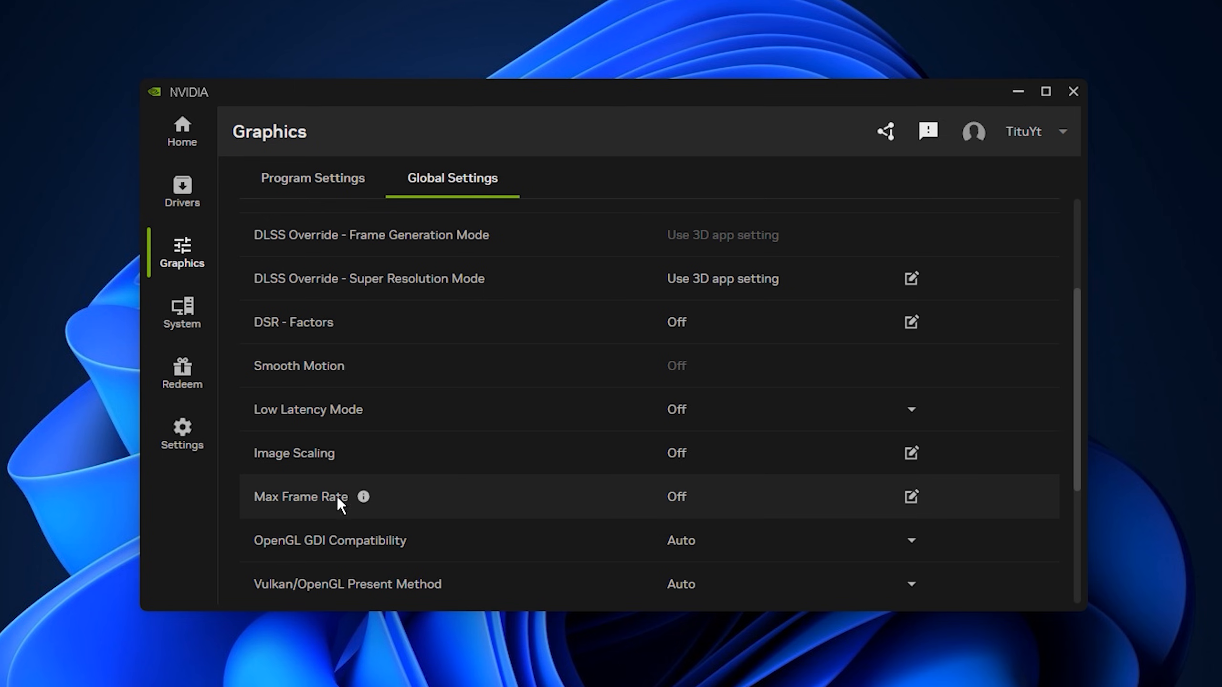
Step: Set Power Management Mode to Prefer maximum performance and Shader Cache Size to Unlimited
scroll(425, 501, down, 5)
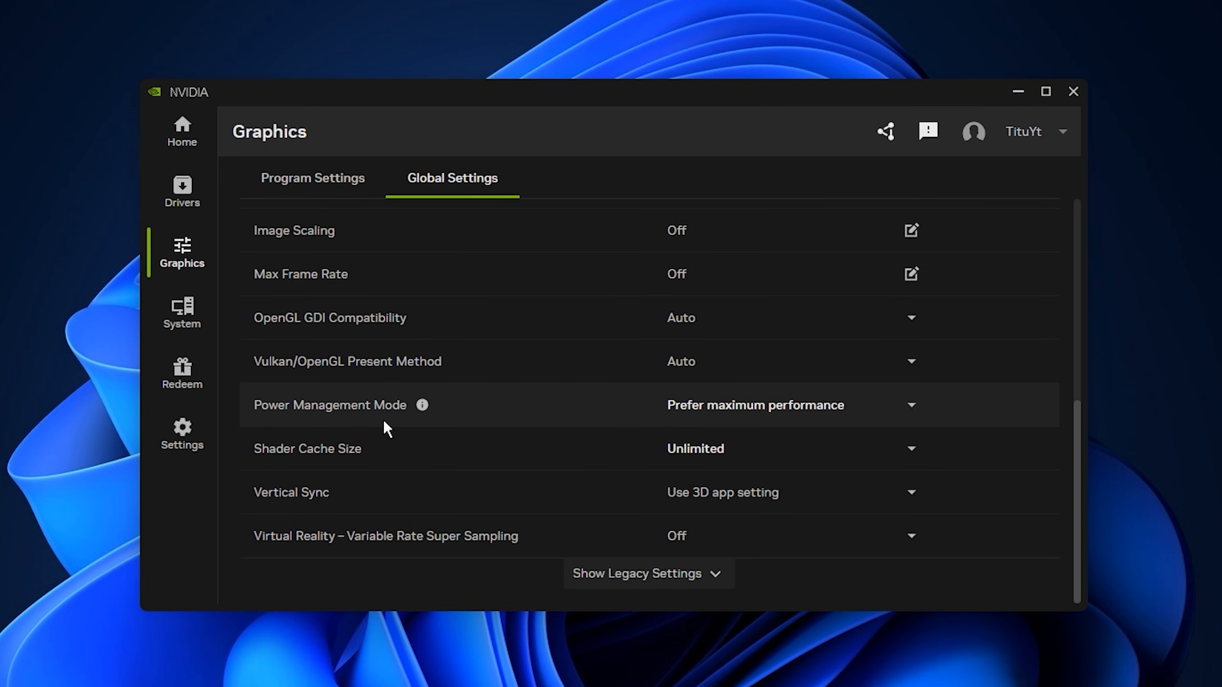
click(776, 414)
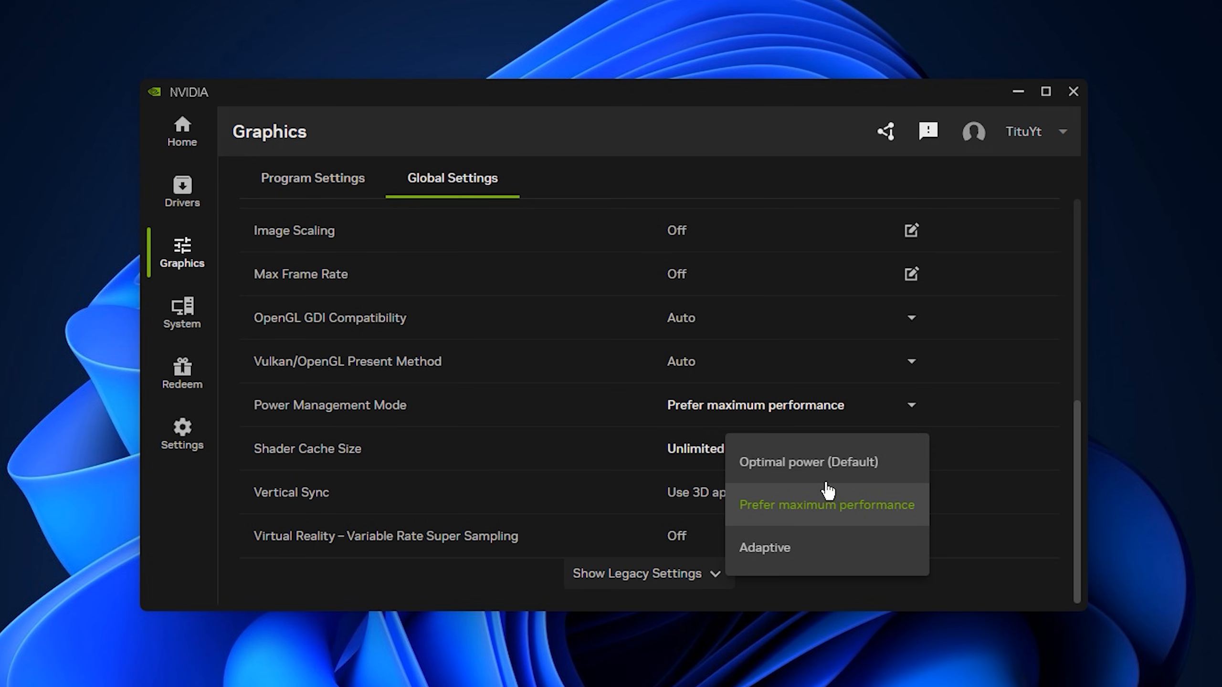
click(797, 515)
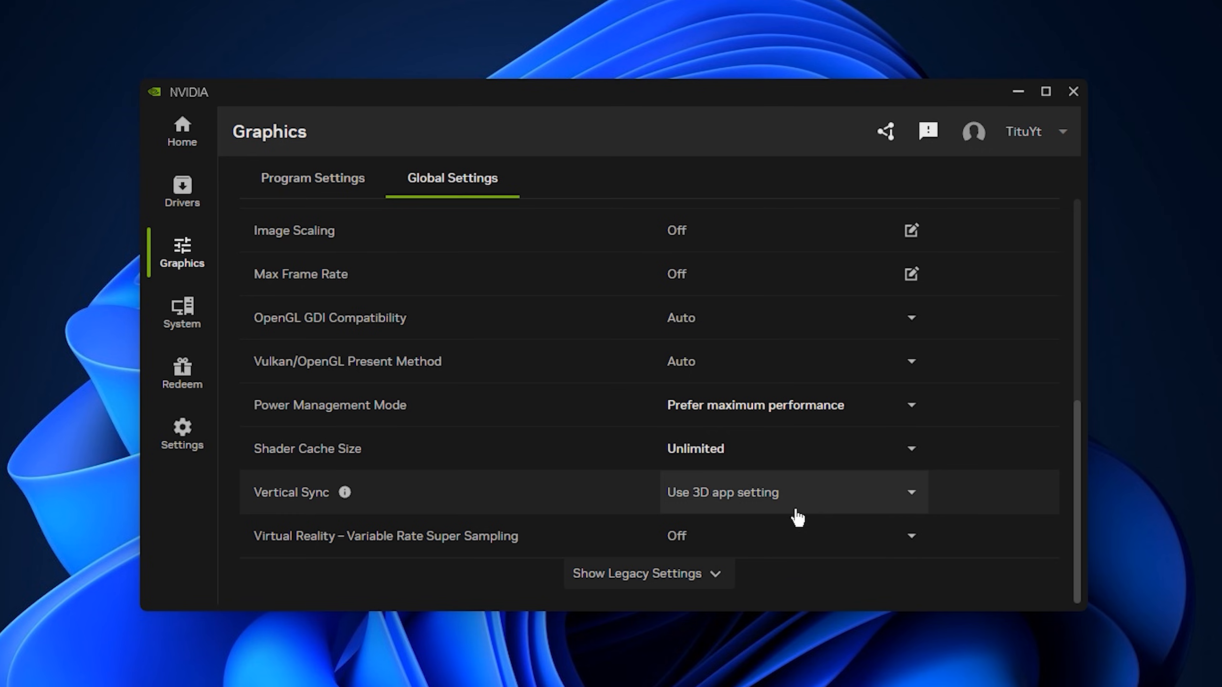
click(714, 461)
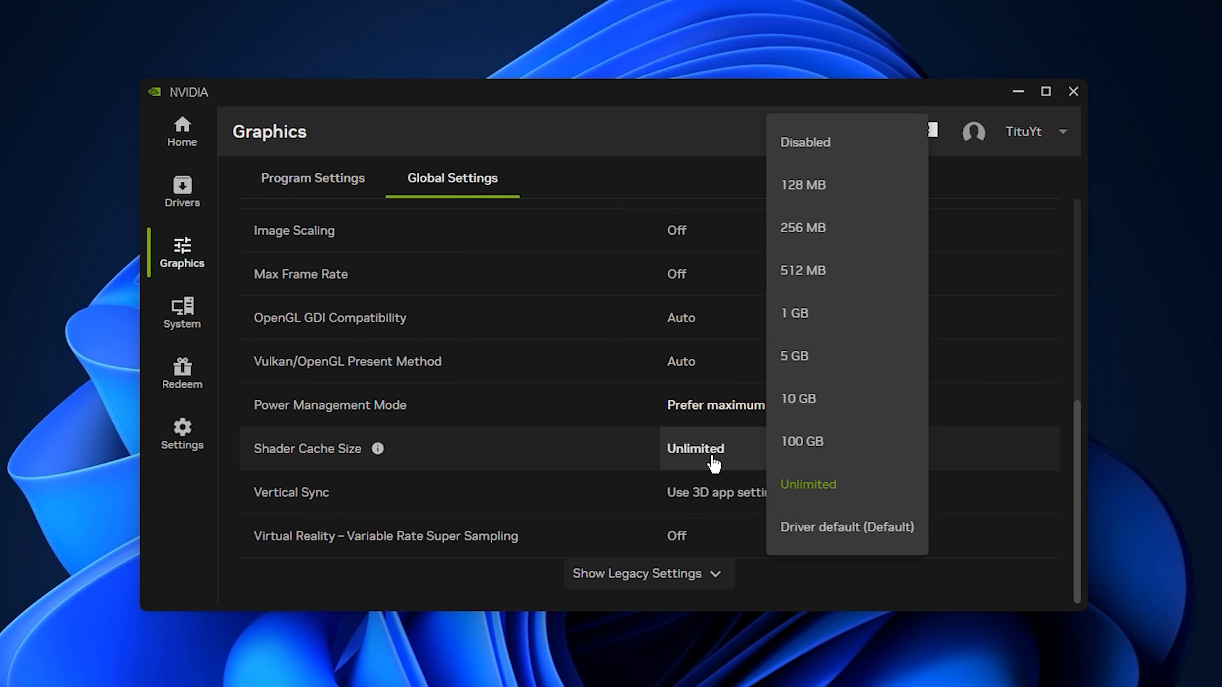
click(817, 501)
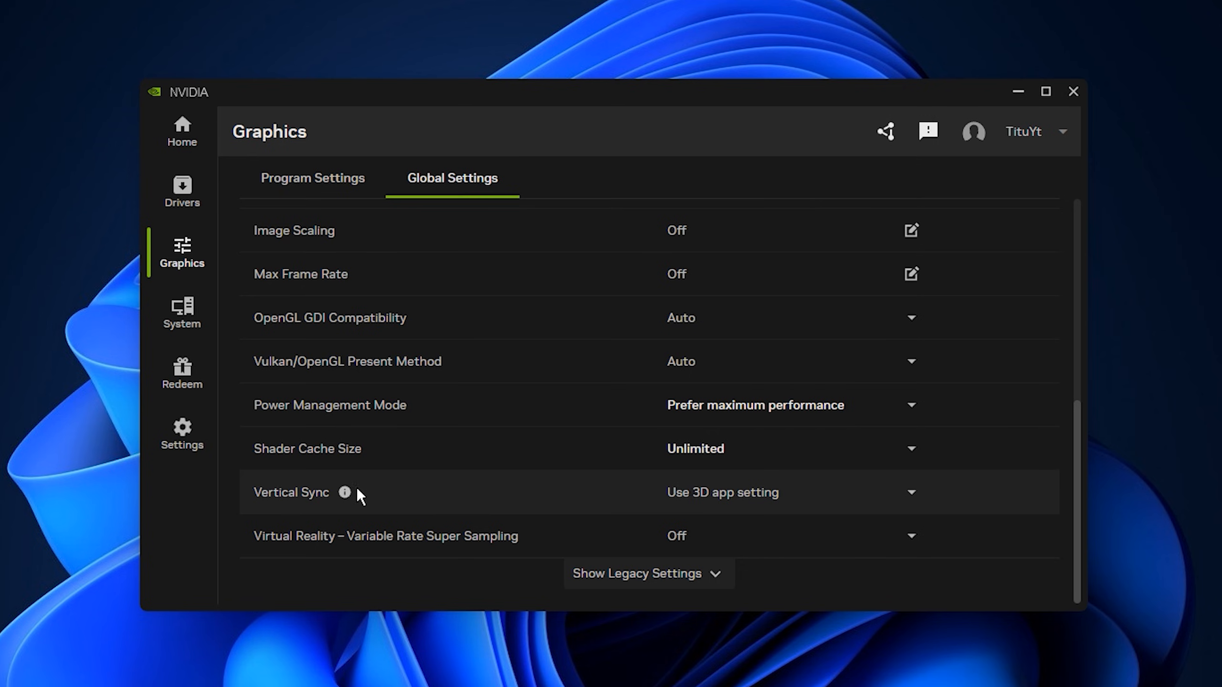
Step: Set Vertical Sync to Off and reveal the legacy driver settings
click(629, 580)
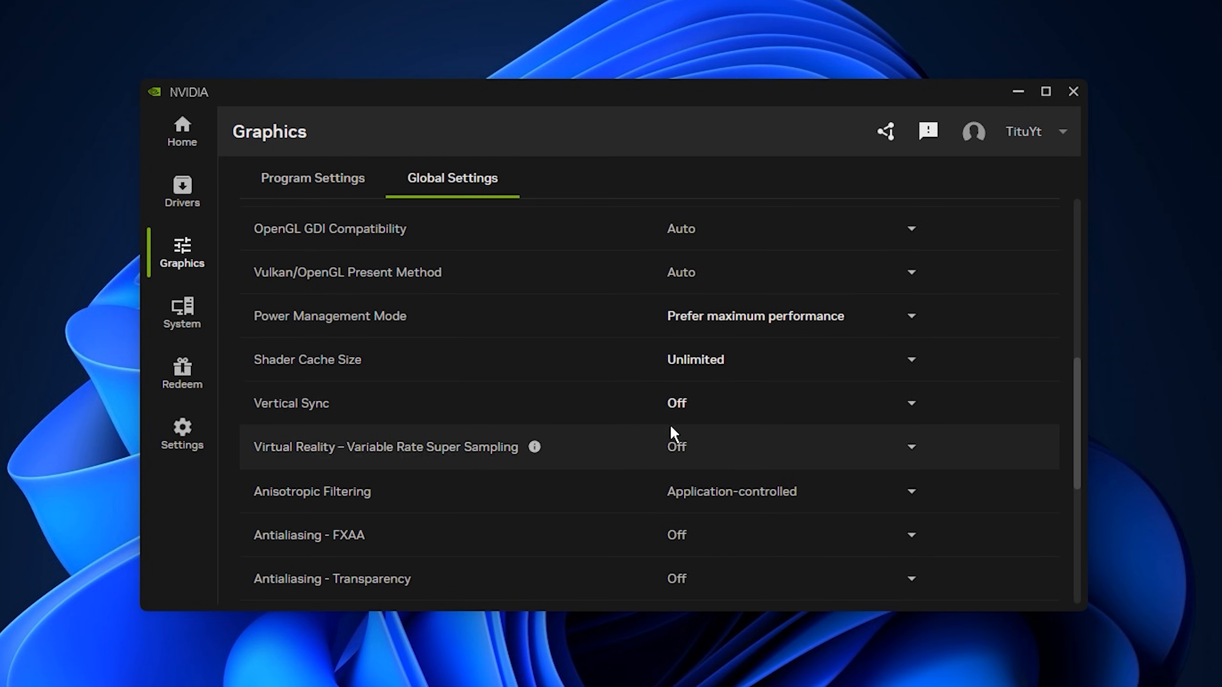
click(737, 414)
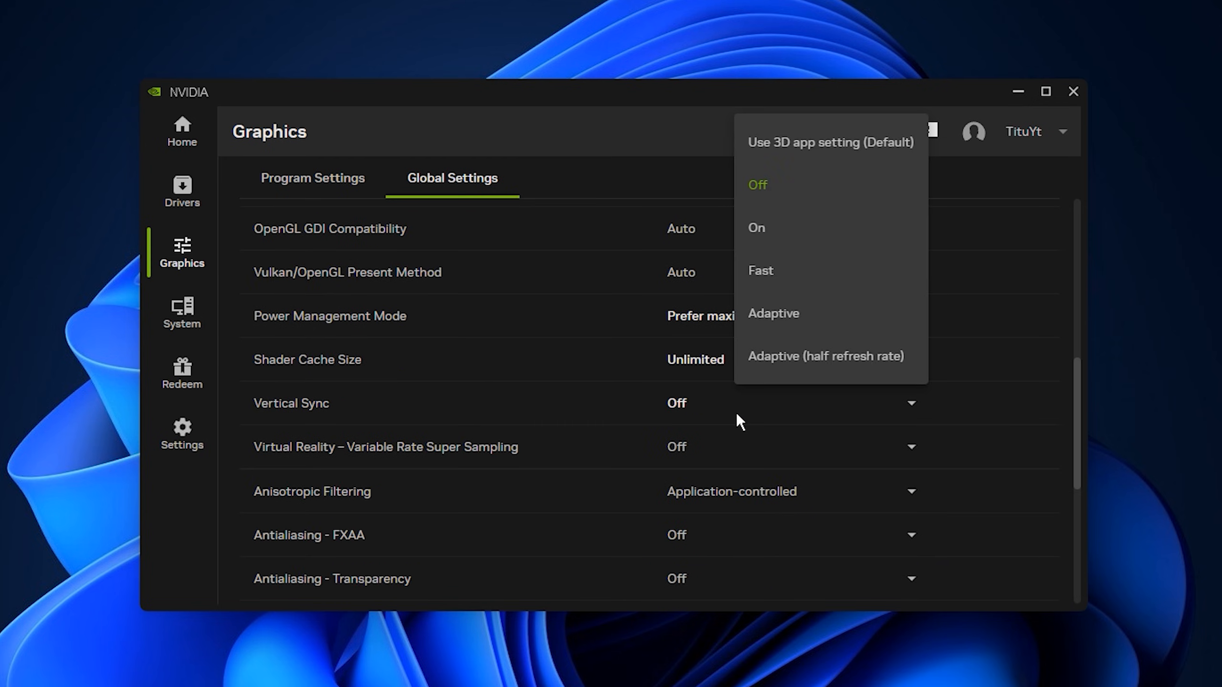
click(738, 414)
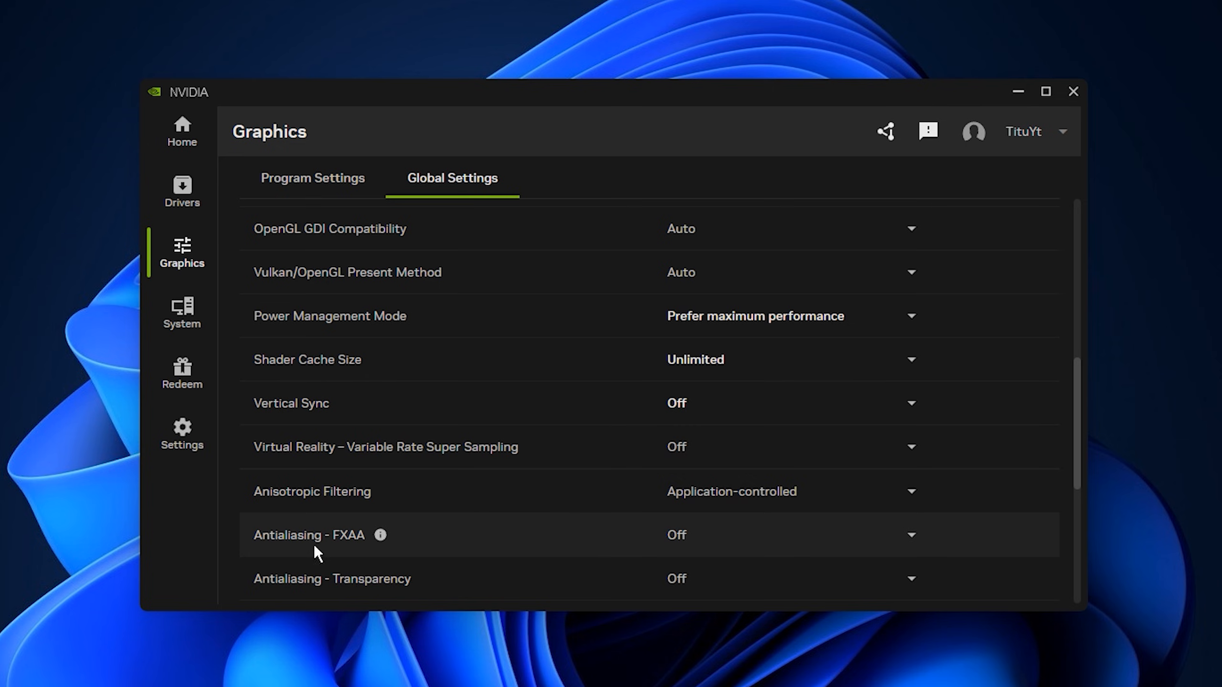
Step: Check the selected options for Antialiasing - FXAA and Multi-Frame Sampled AA (MFAA)
click(770, 549)
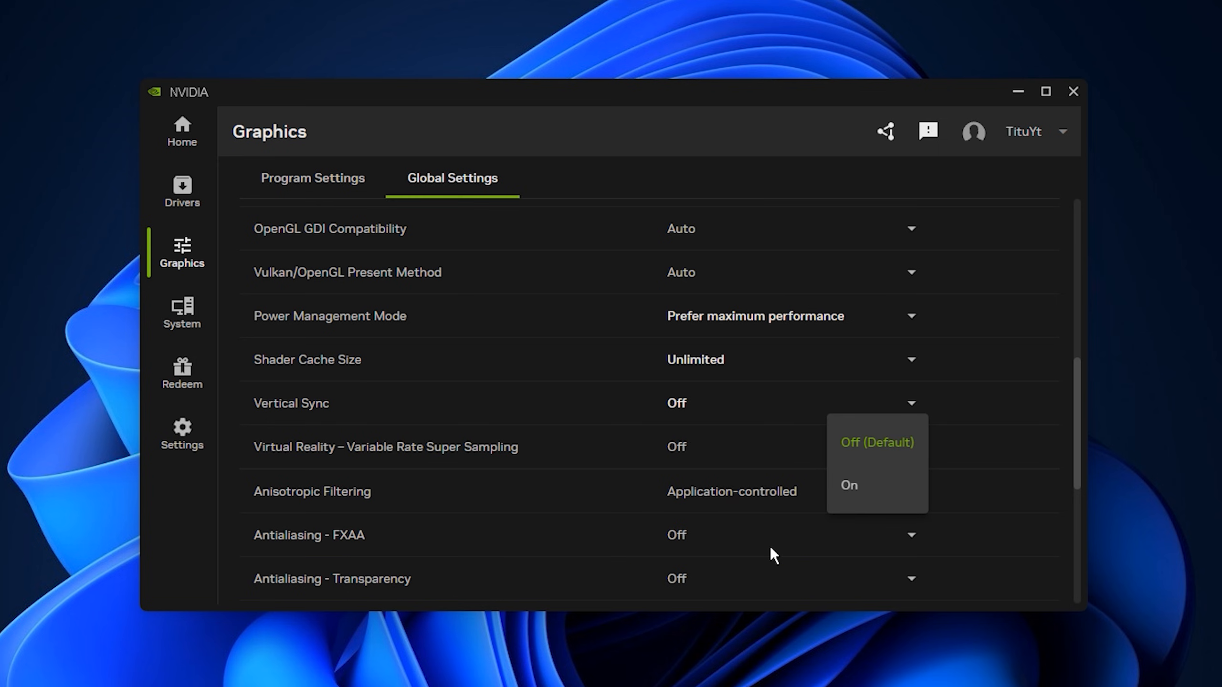
click(770, 549)
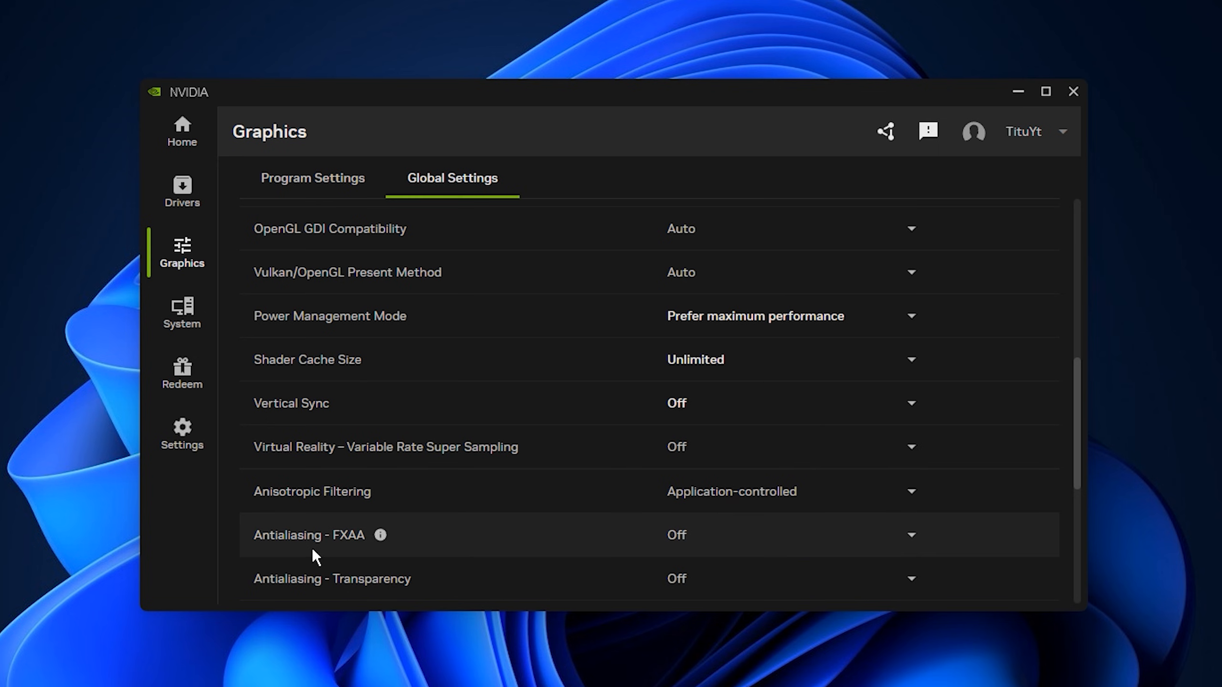
scroll(302, 534, down, 3)
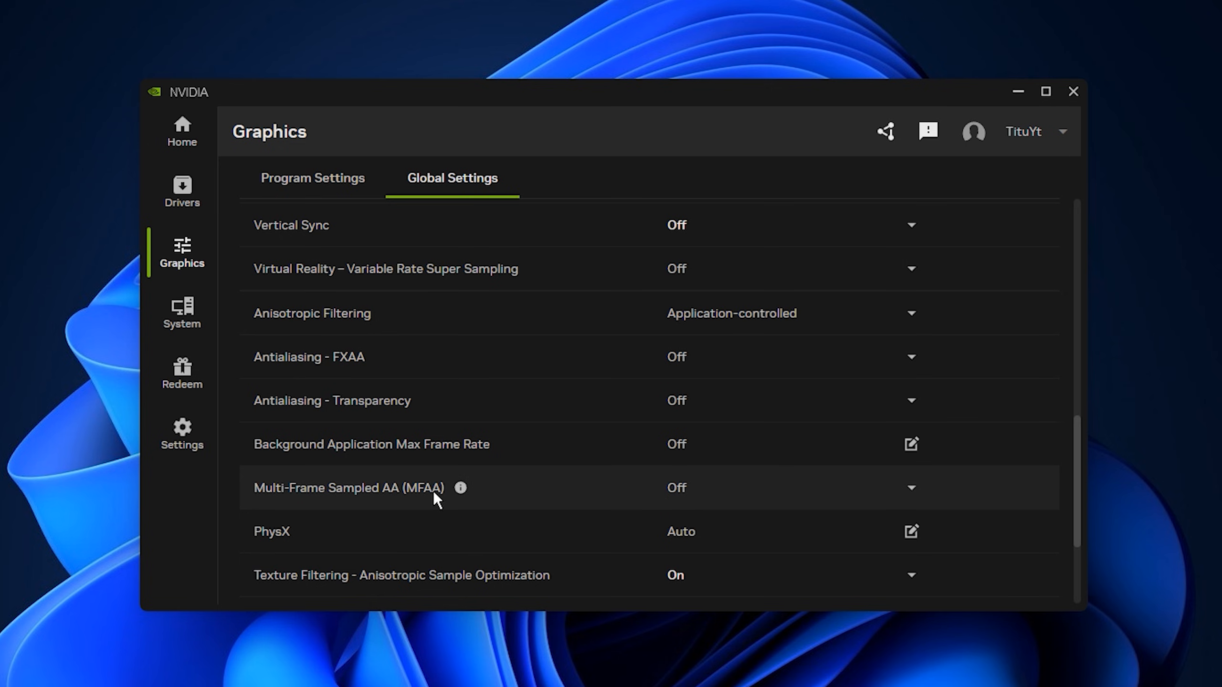
click(731, 490)
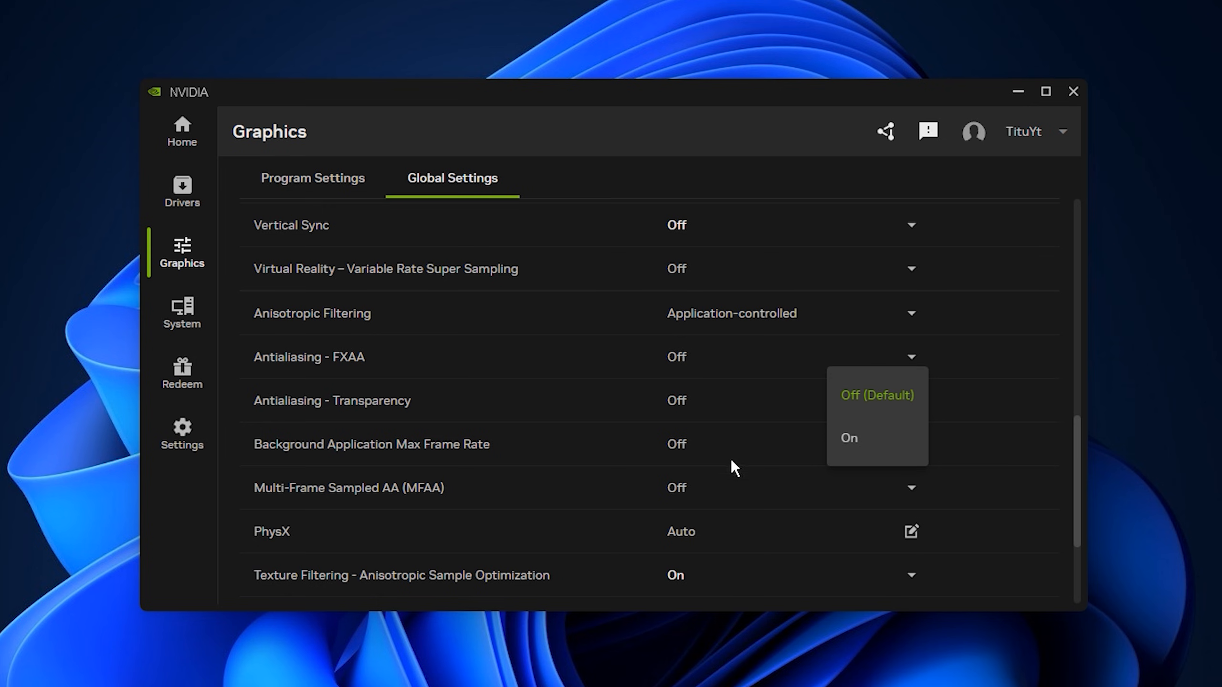
click(767, 501)
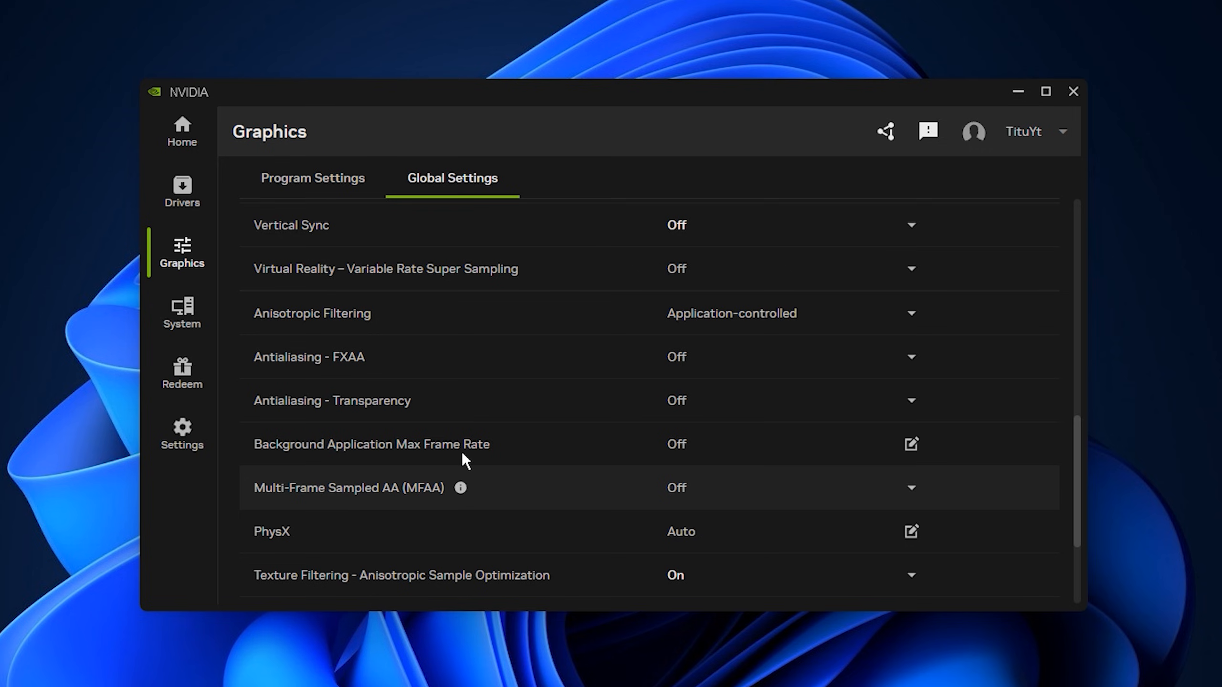
Step: Return to the Home page and look over the game library and Discover sections
click(194, 128)
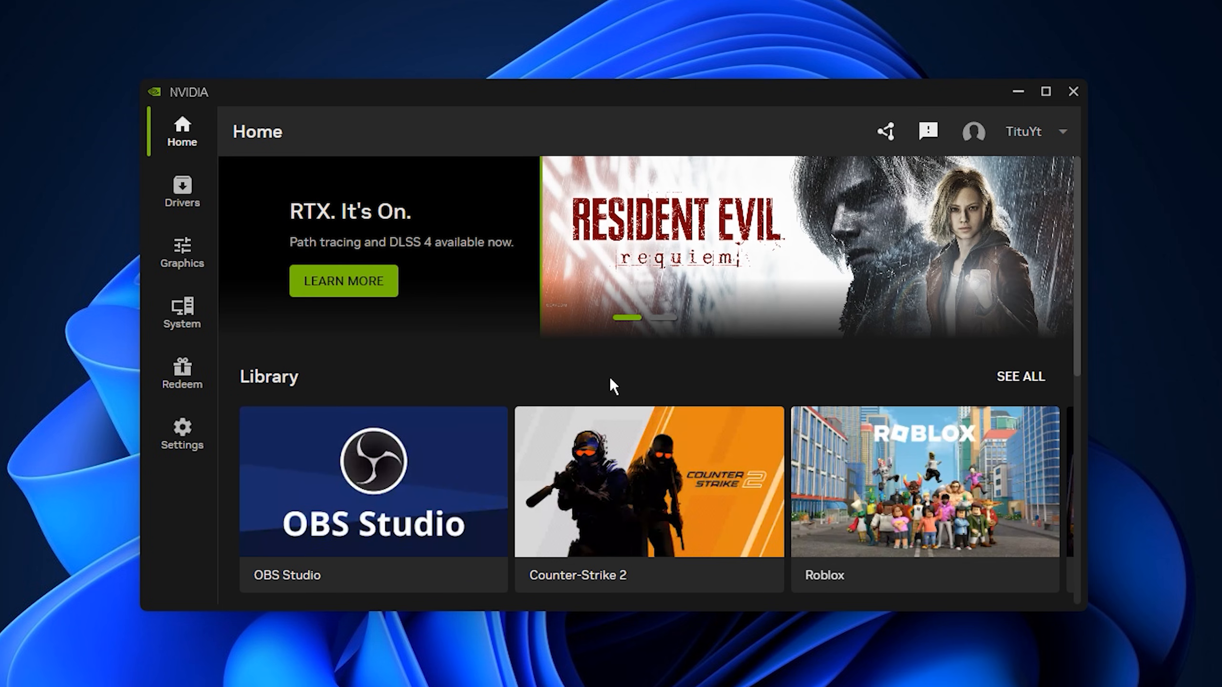
scroll(610, 378, down, 8)
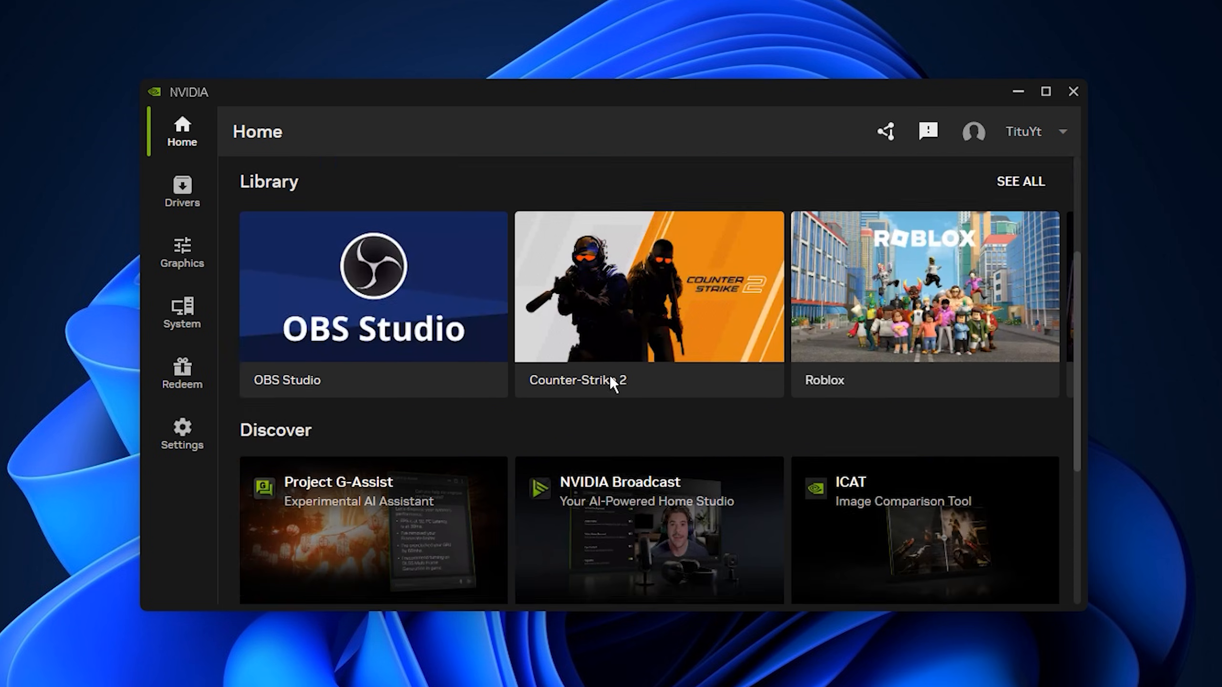
scroll(609, 377, up, 8)
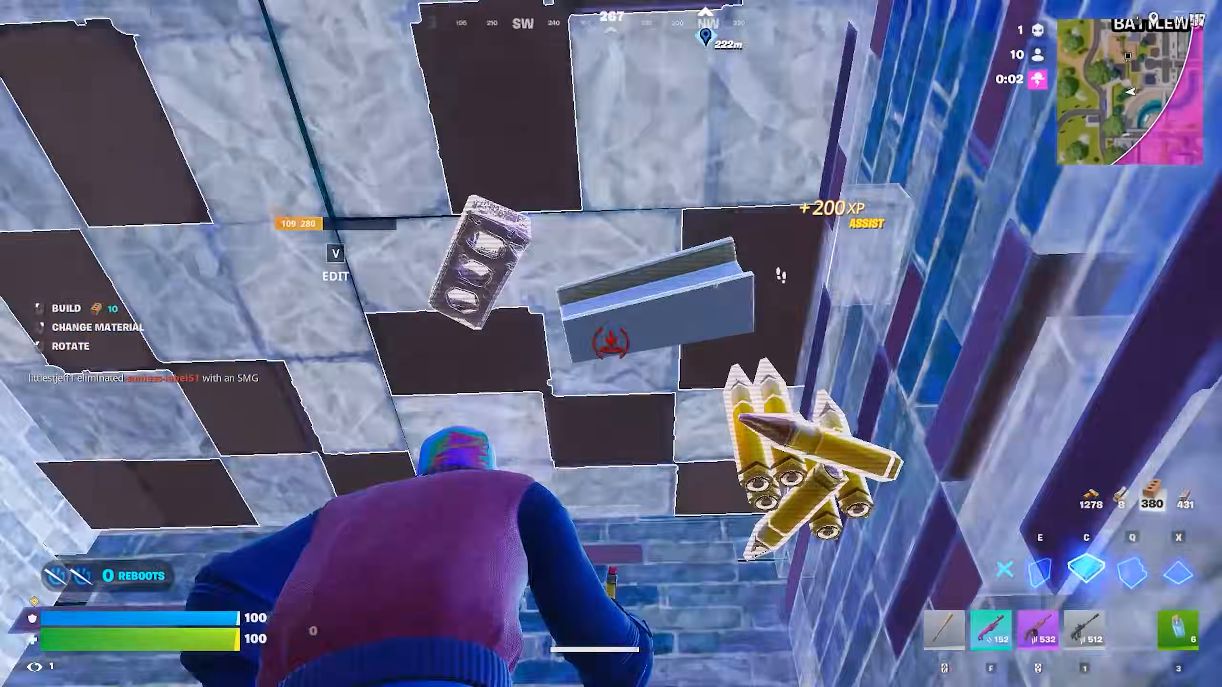
key(f)
key(r)
key(e)
key(a)
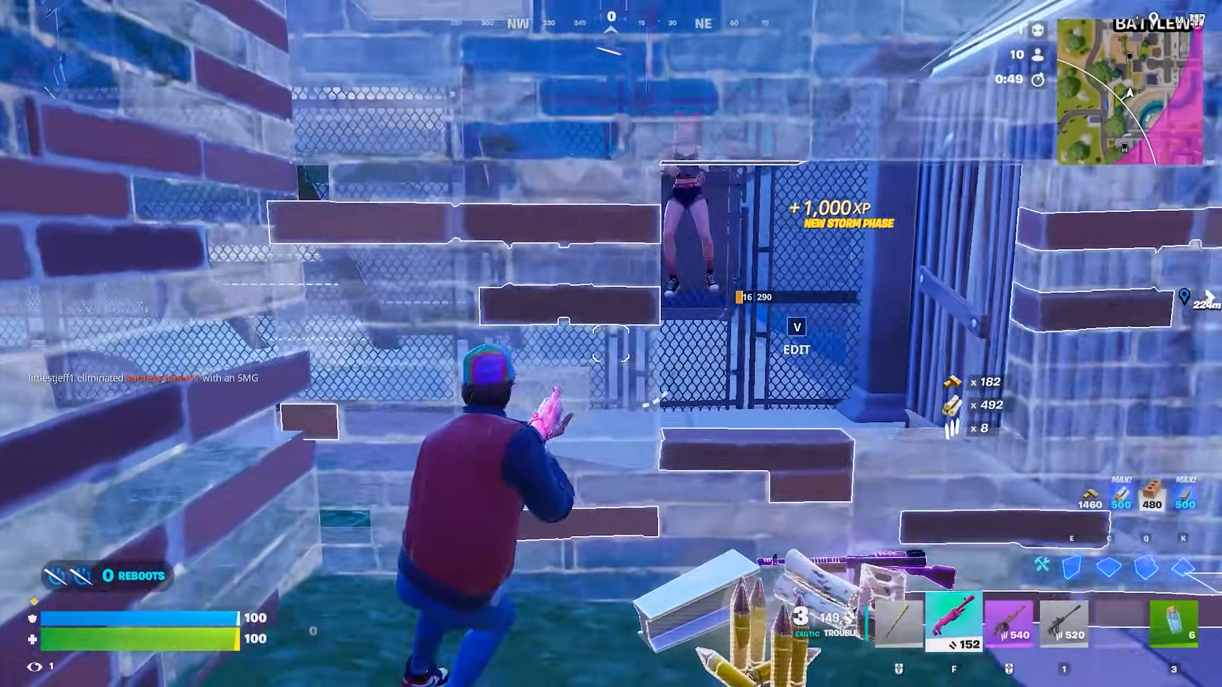
click(611, 343)
key(v)
right_click(610, 343)
key(q)
click(611, 343)
key(f)
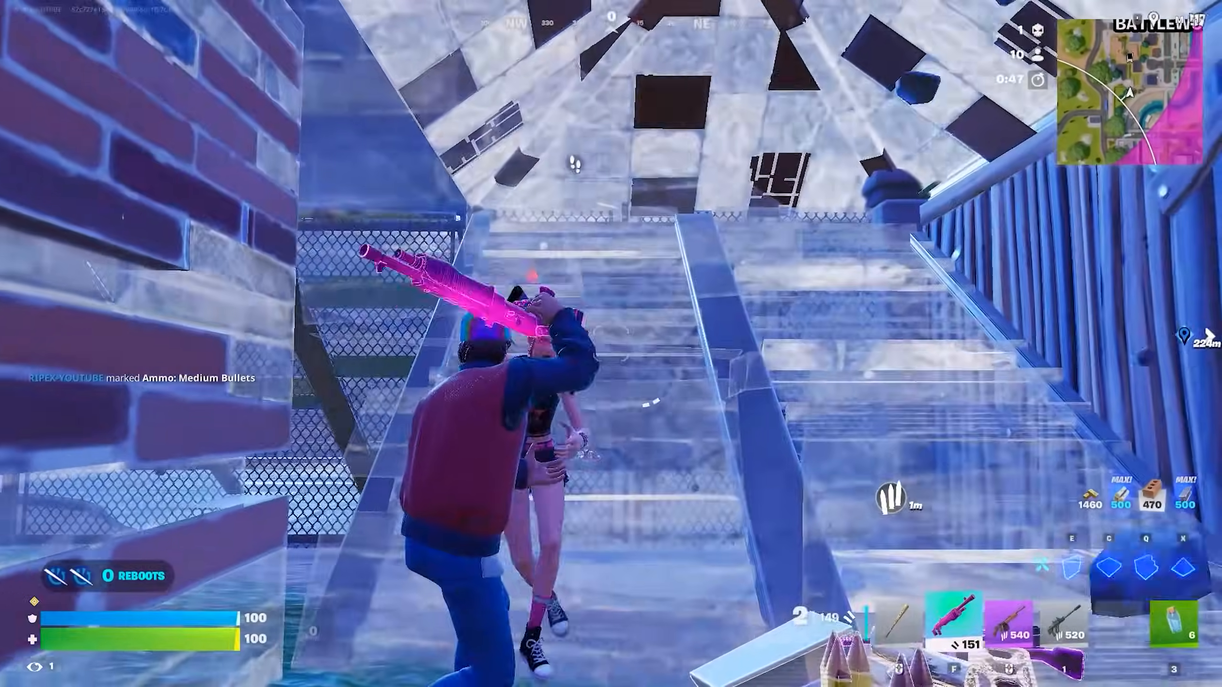
click(611, 344)
key(q)
click(610, 343)
key(f)
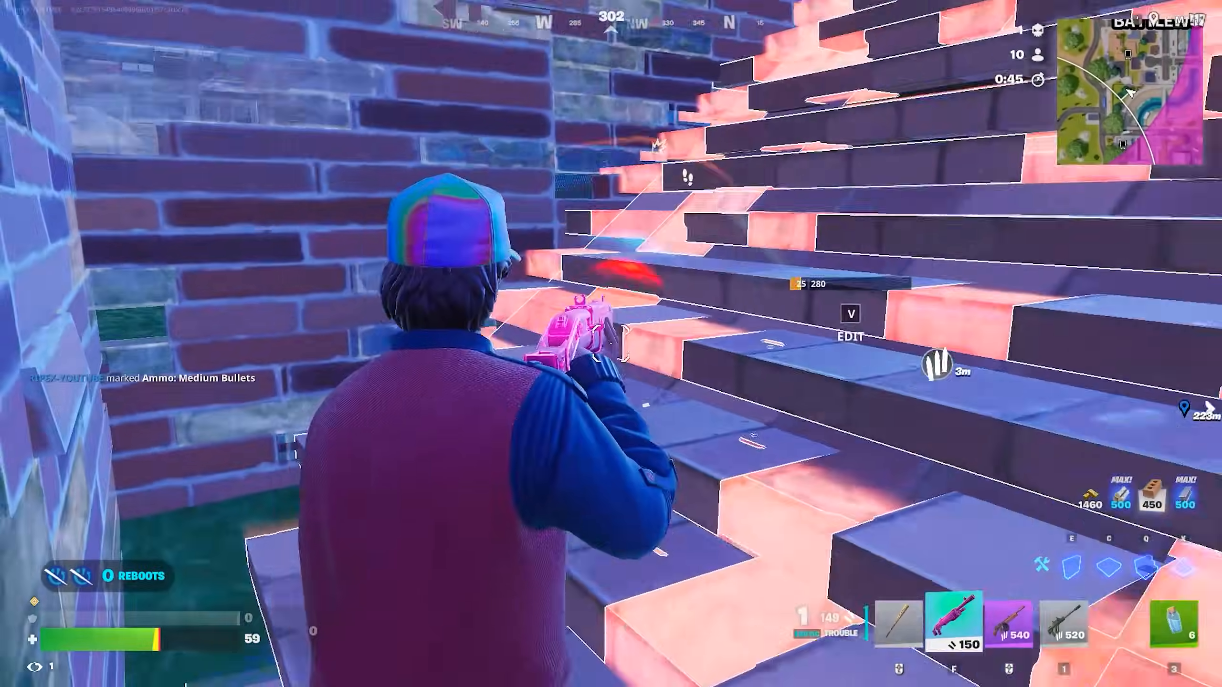
key(v)
key(v)
key(v)
click(611, 344)
key(v)
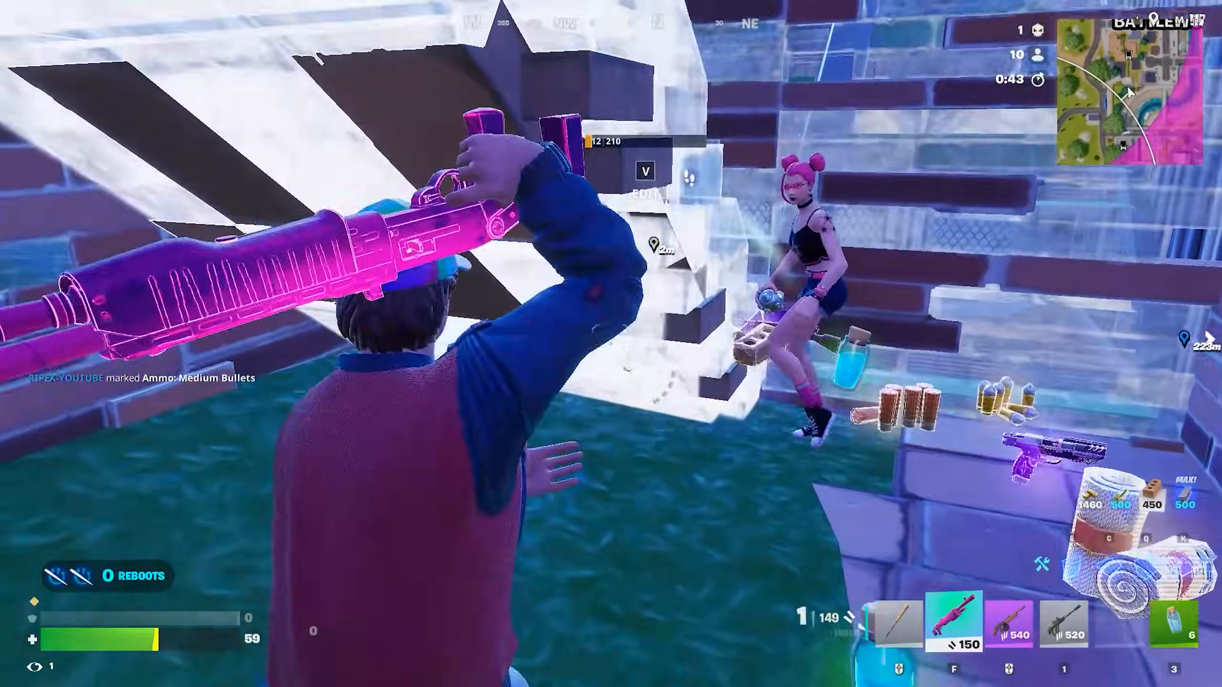
click(611, 343)
key(f)
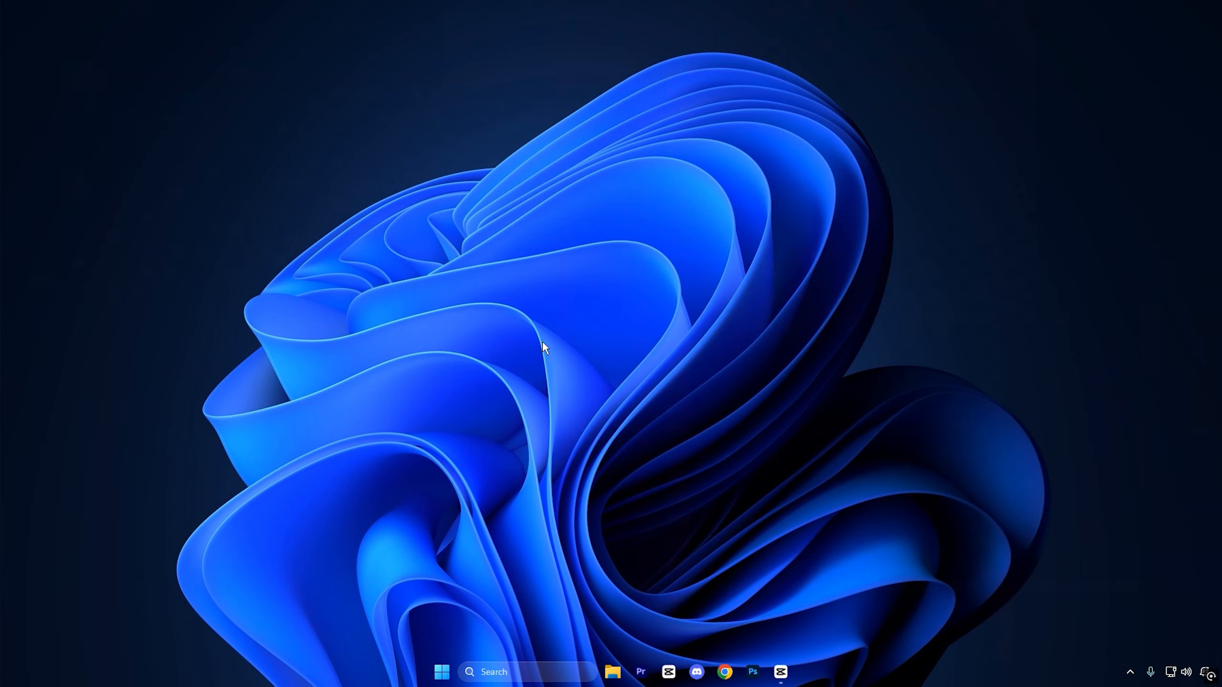
Step: Open Registry Editor with permission to make changes and go to HKEY_LOCAL_MACHINE\SOFTWARE\Microsoft\Windows NT\CurrentVersion\Multimedia\SystemProfile\Tasks\Games
key(super)
text(reg)
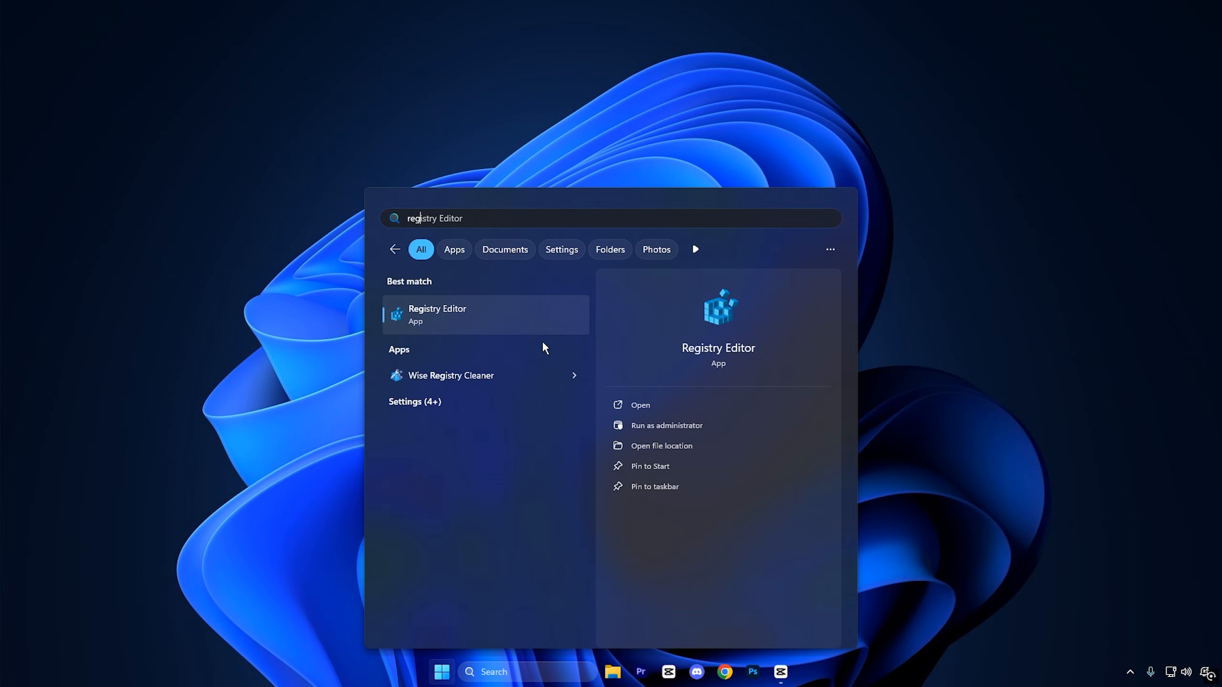
click(509, 320)
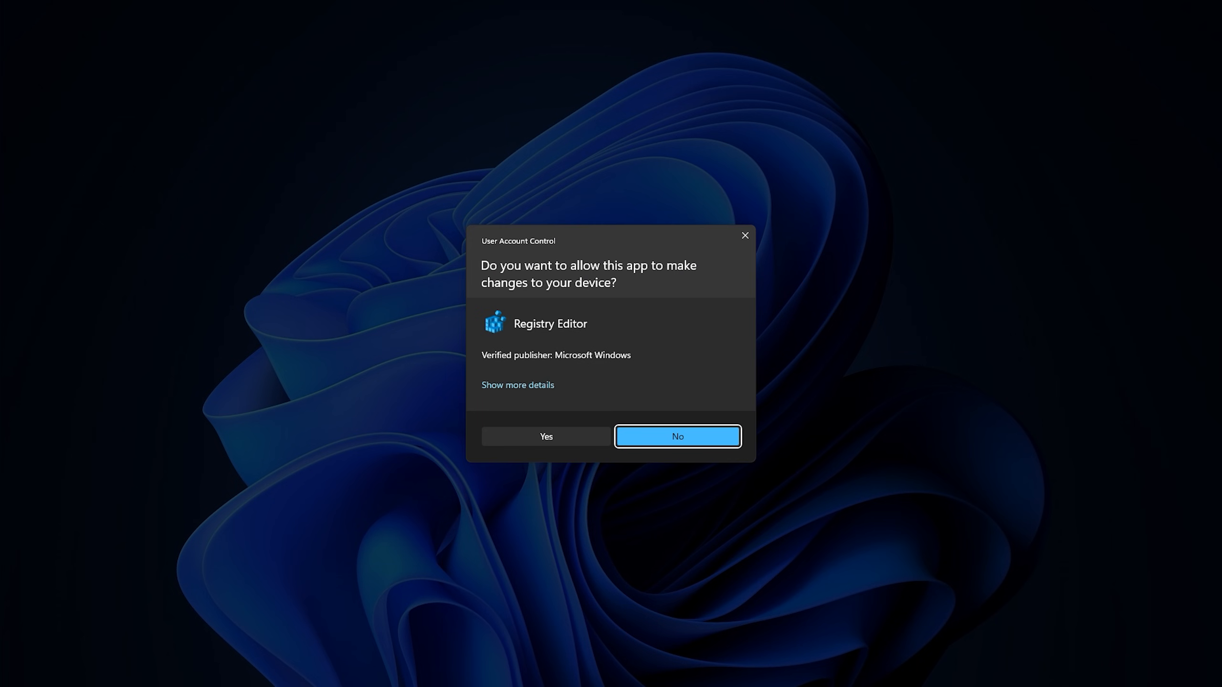
click(529, 439)
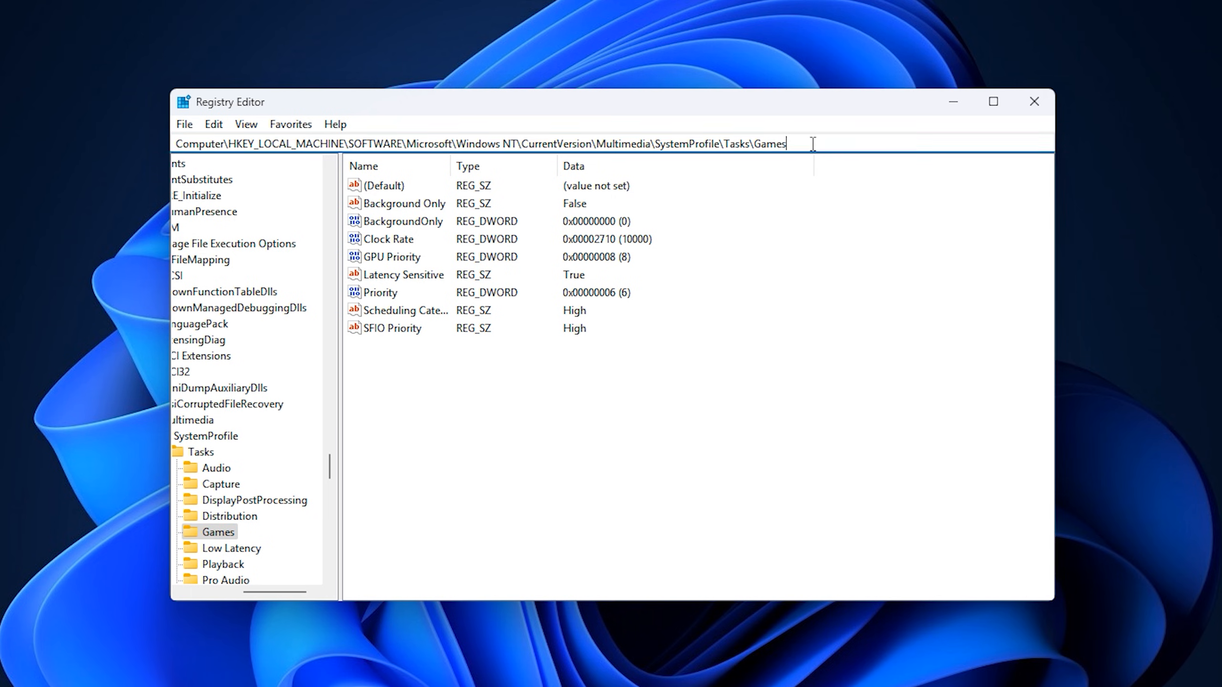
drag(763, 213, 380, 227)
drag(284, 163, 144, 155)
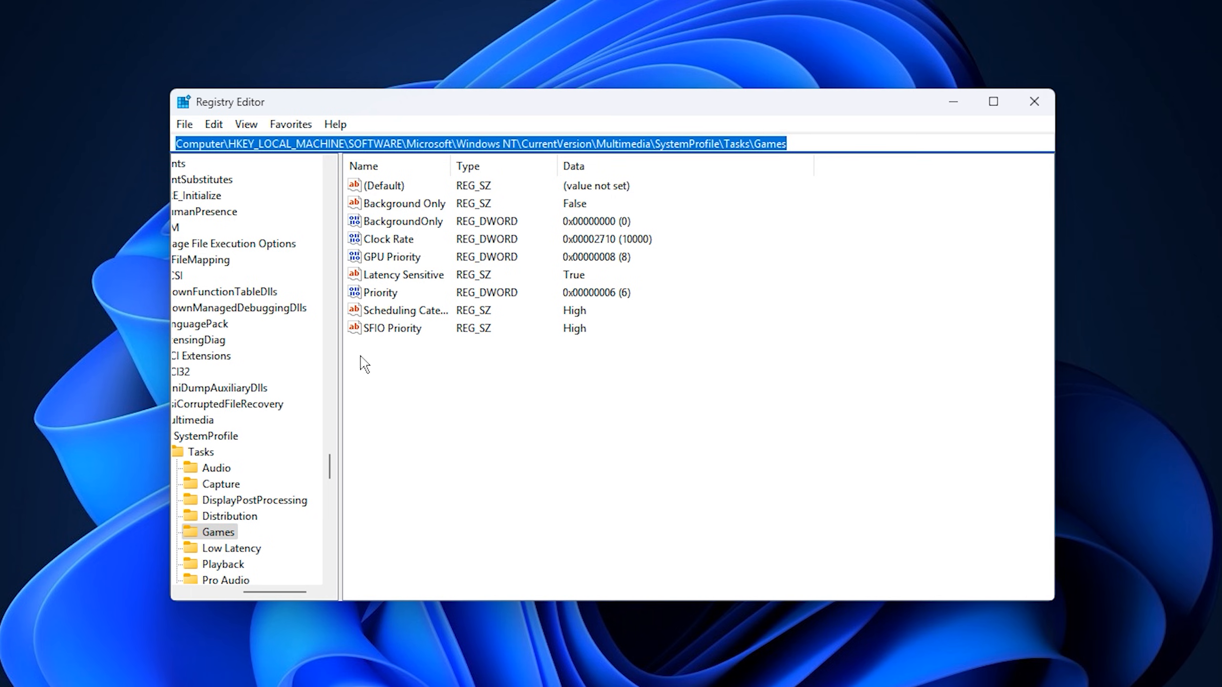
click(409, 372)
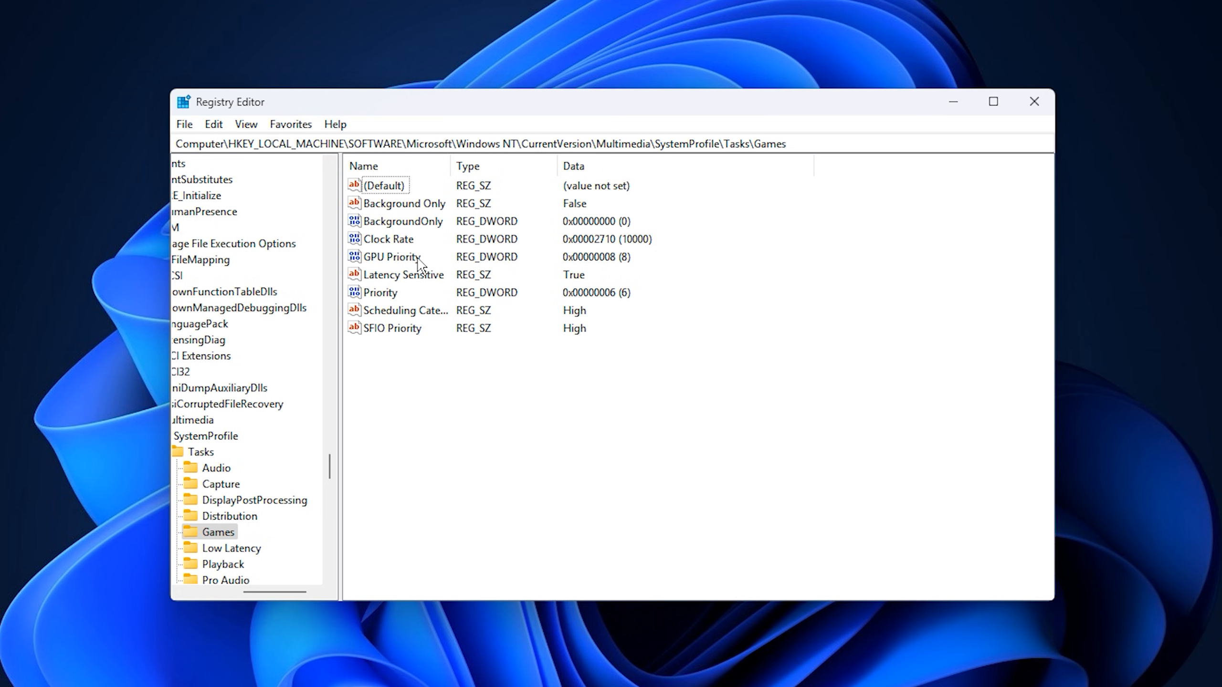
Step: Set the GPU Priority value of the Games key to 8 in hexadecimal
click(397, 259)
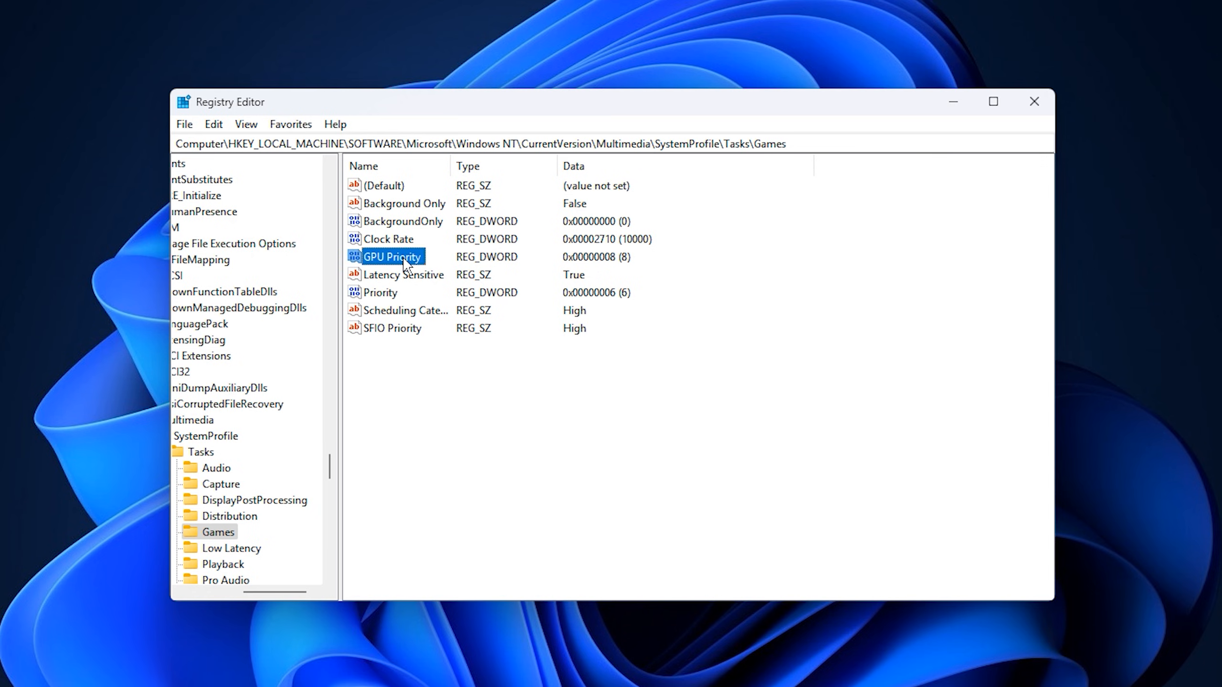
double_click(381, 261)
click(240, 278)
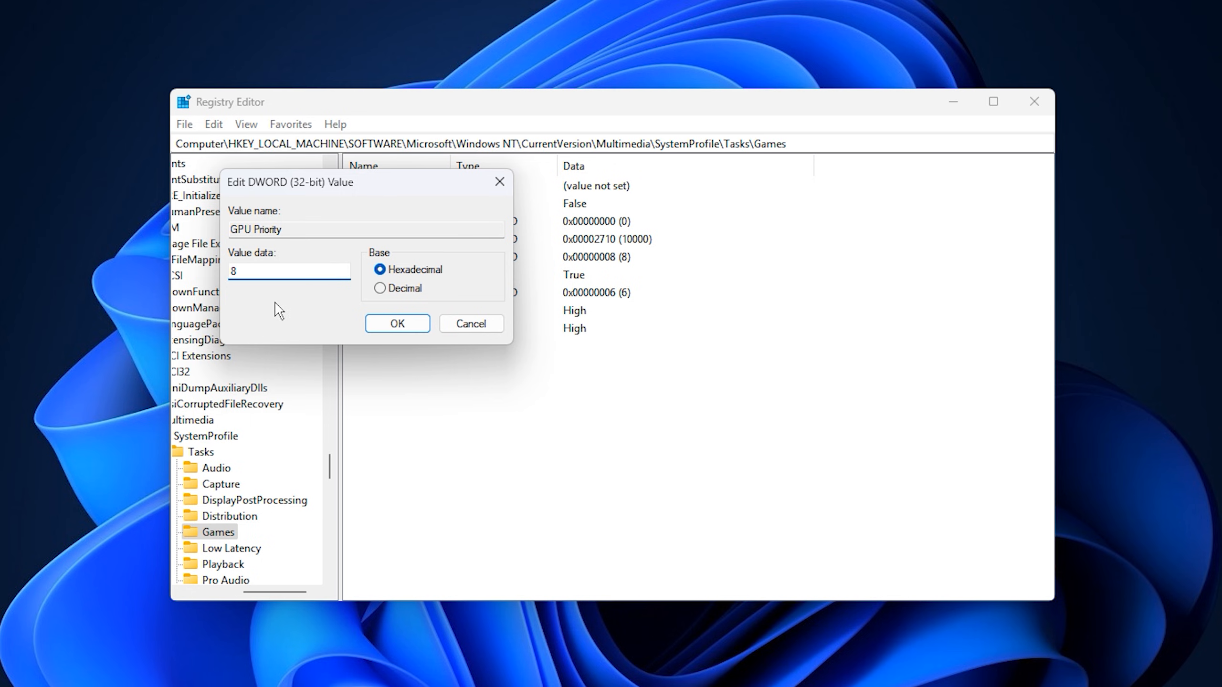
click(397, 324)
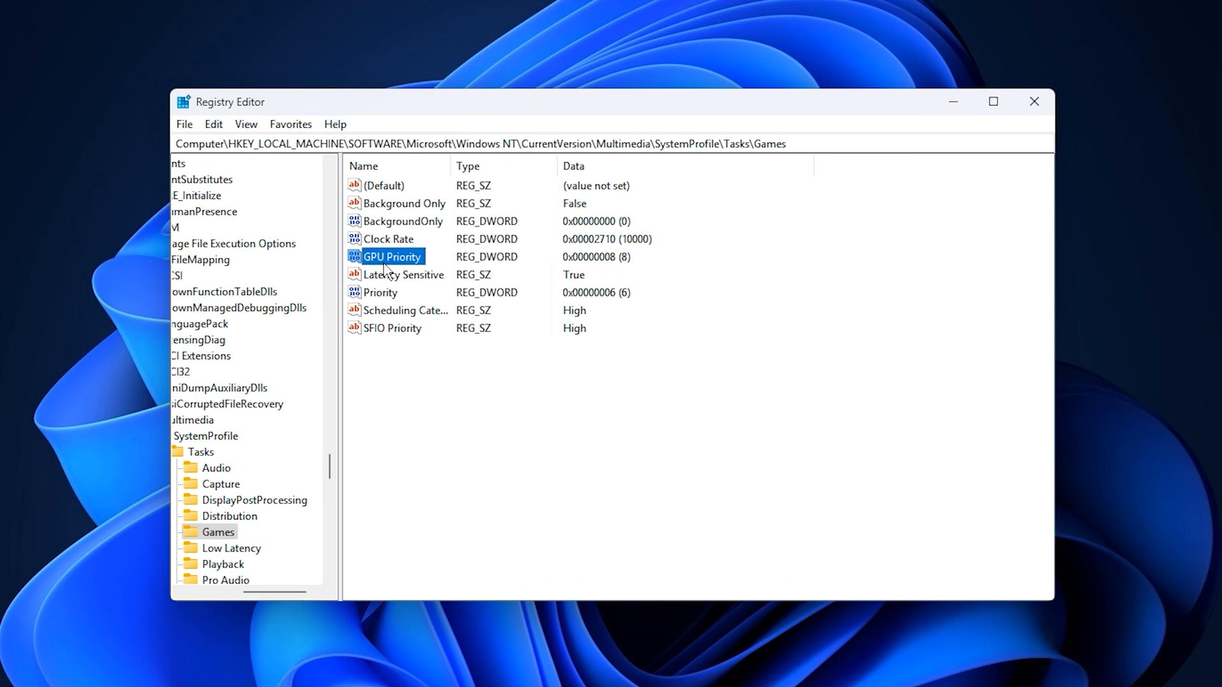
Step: Set the Priority value of the Games key to 6 in hexadecimal
click(382, 294)
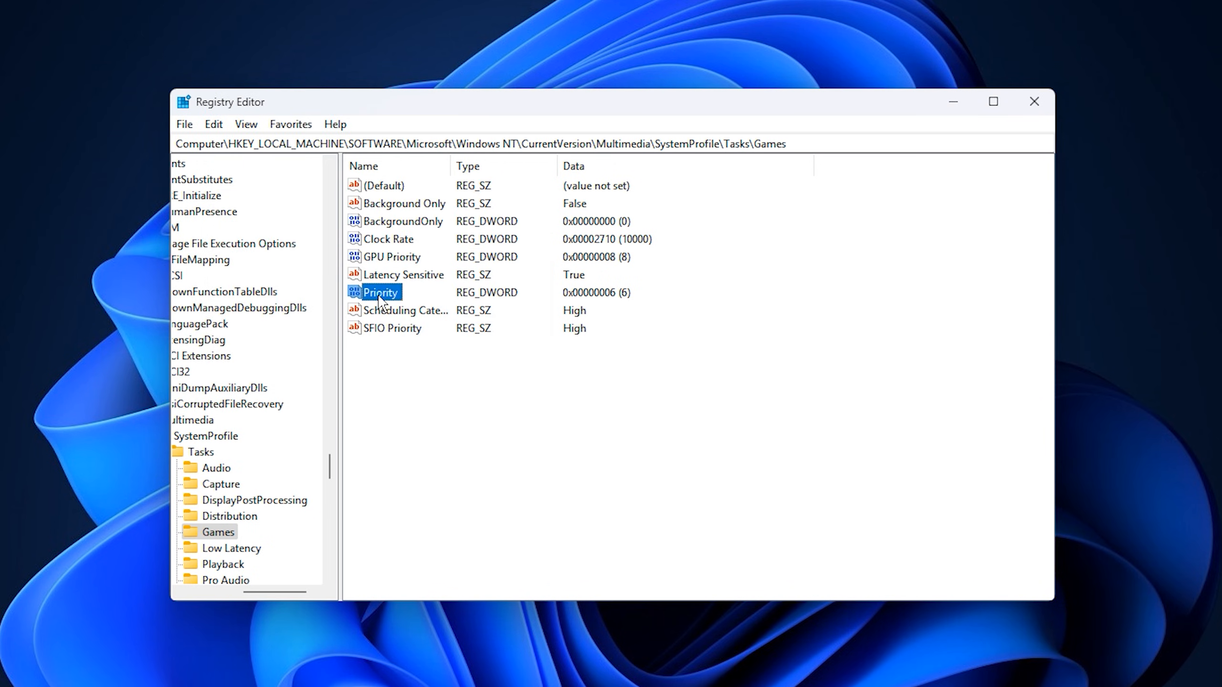
double_click(380, 298)
text(6)
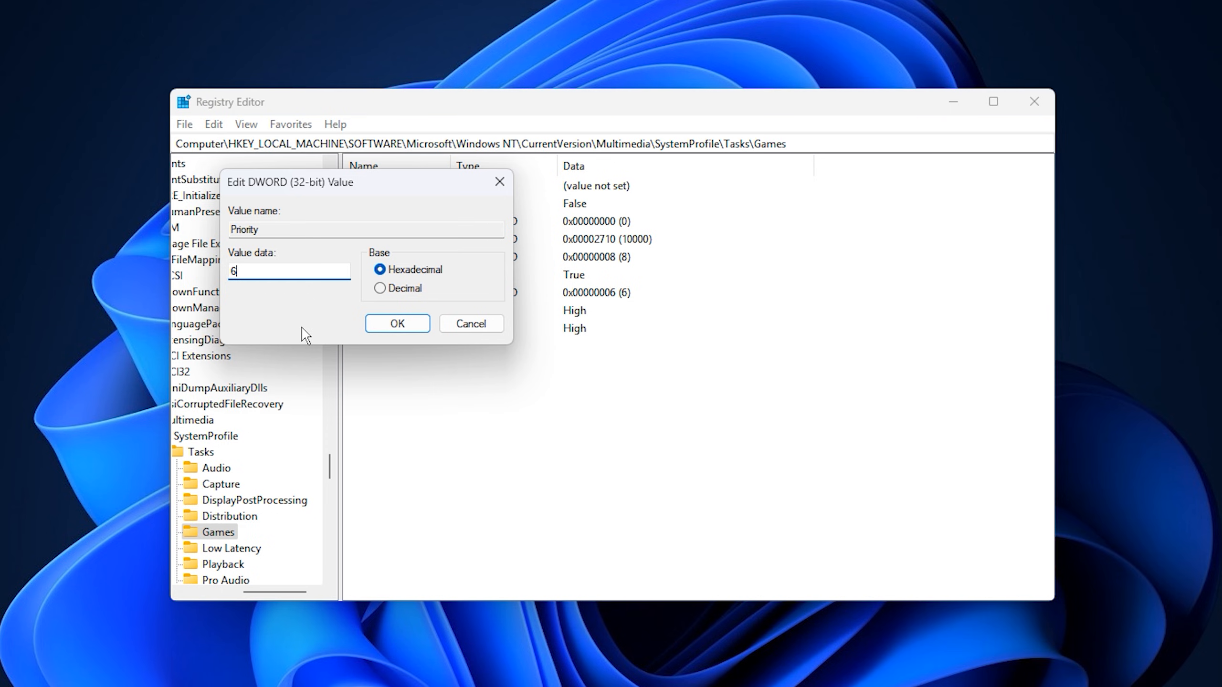
click(388, 330)
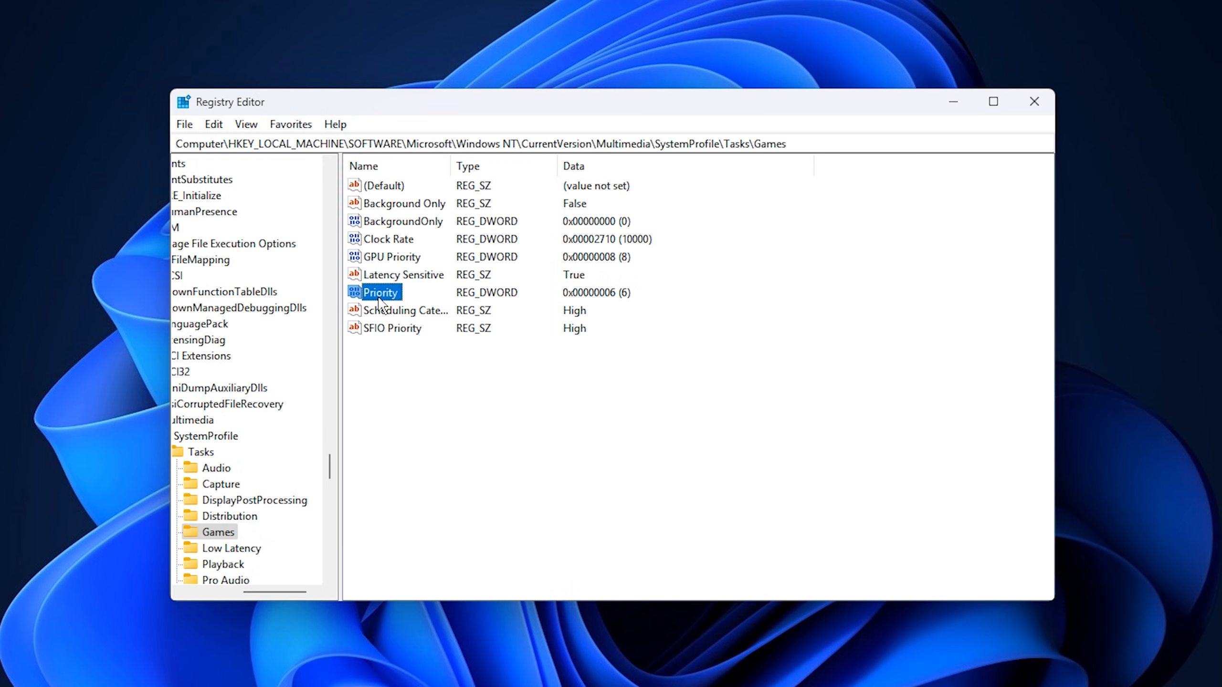
Step: Set the Scheduling Category value of the Games key to High
double_click(400, 310)
drag(264, 271, 218, 281)
click(284, 276)
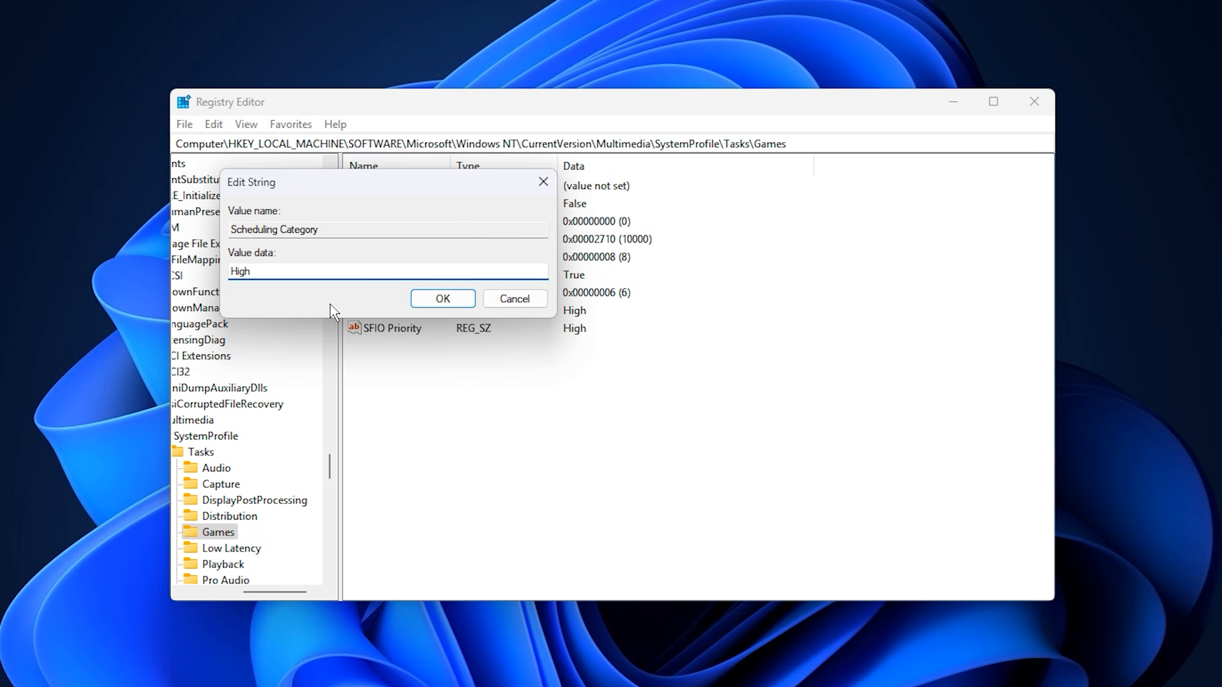
click(444, 299)
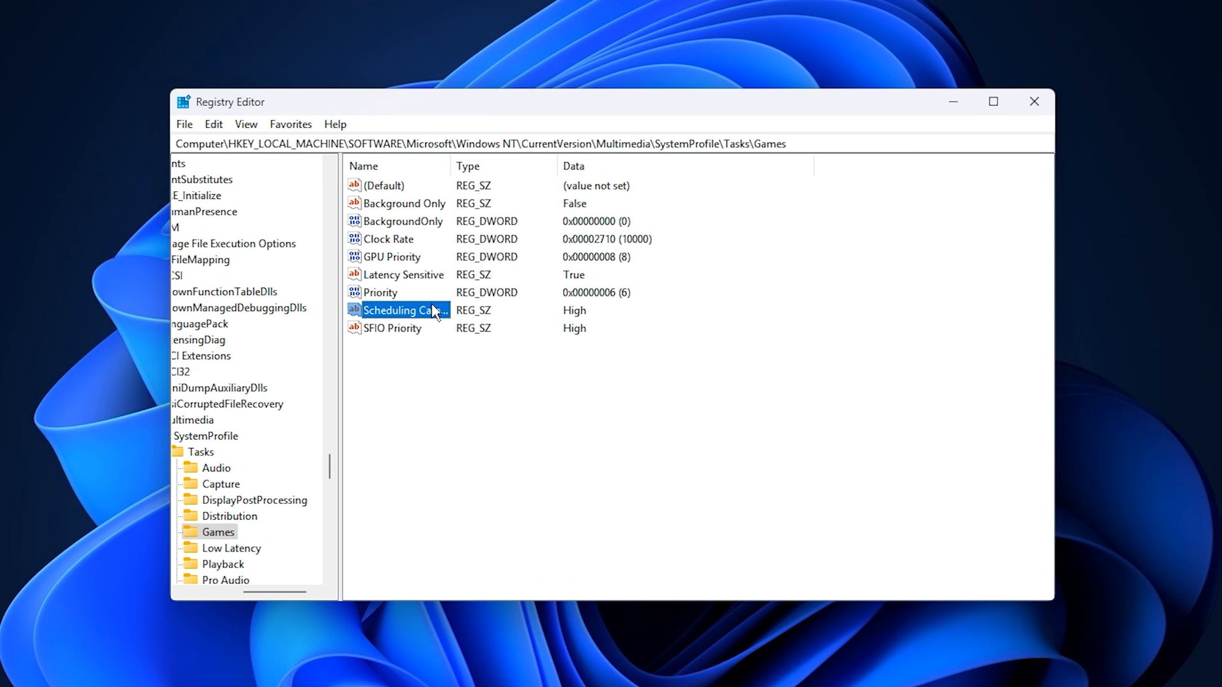
click(445, 399)
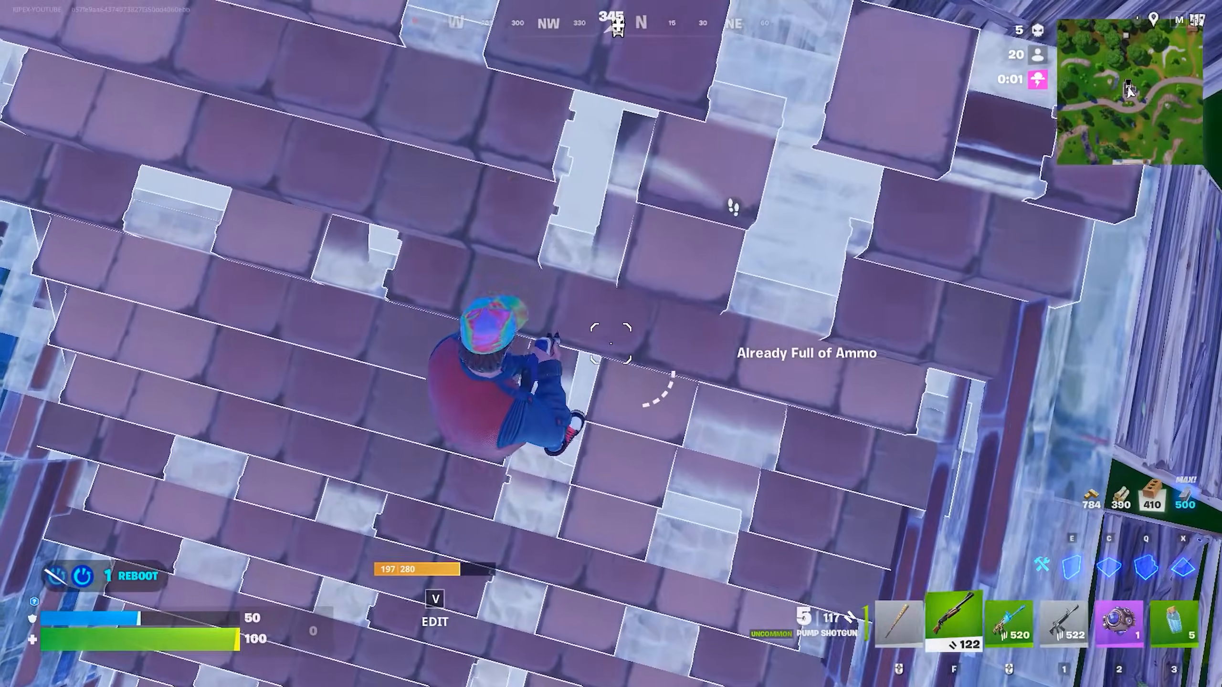
key(Tab)
drag(974, 501, 483, 492)
key(Tab)
scroll(611, 343, down, 1)
key(r)
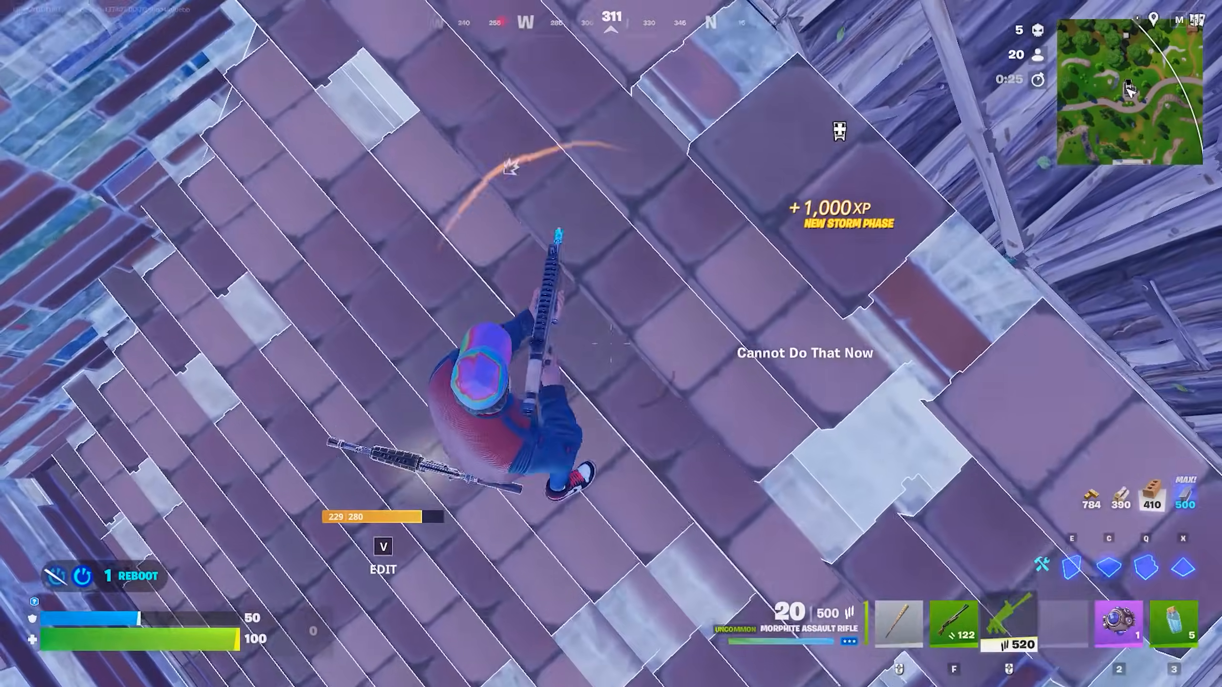
key(r)
key(r)
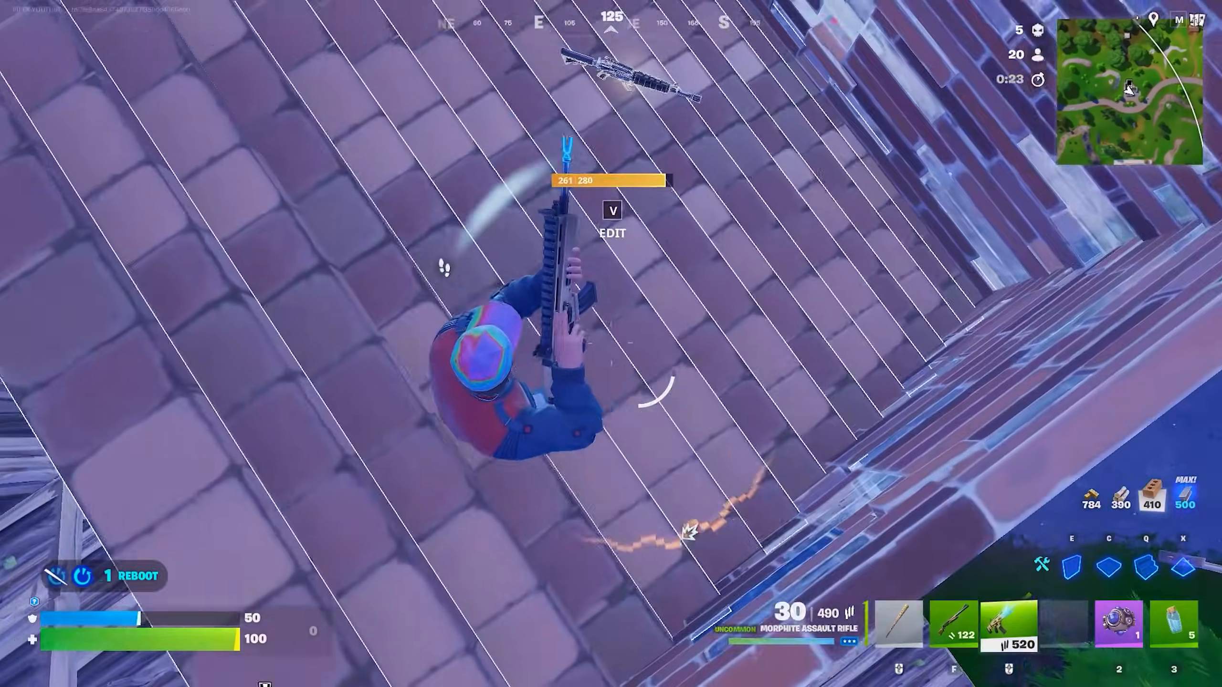
key(r)
key(f)
click(611, 343)
key(c)
click(611, 344)
scroll(611, 343, down, 1)
key(f)
click(611, 344)
key(c)
click(611, 344)
key(q)
click(611, 343)
key(v)
key(f)
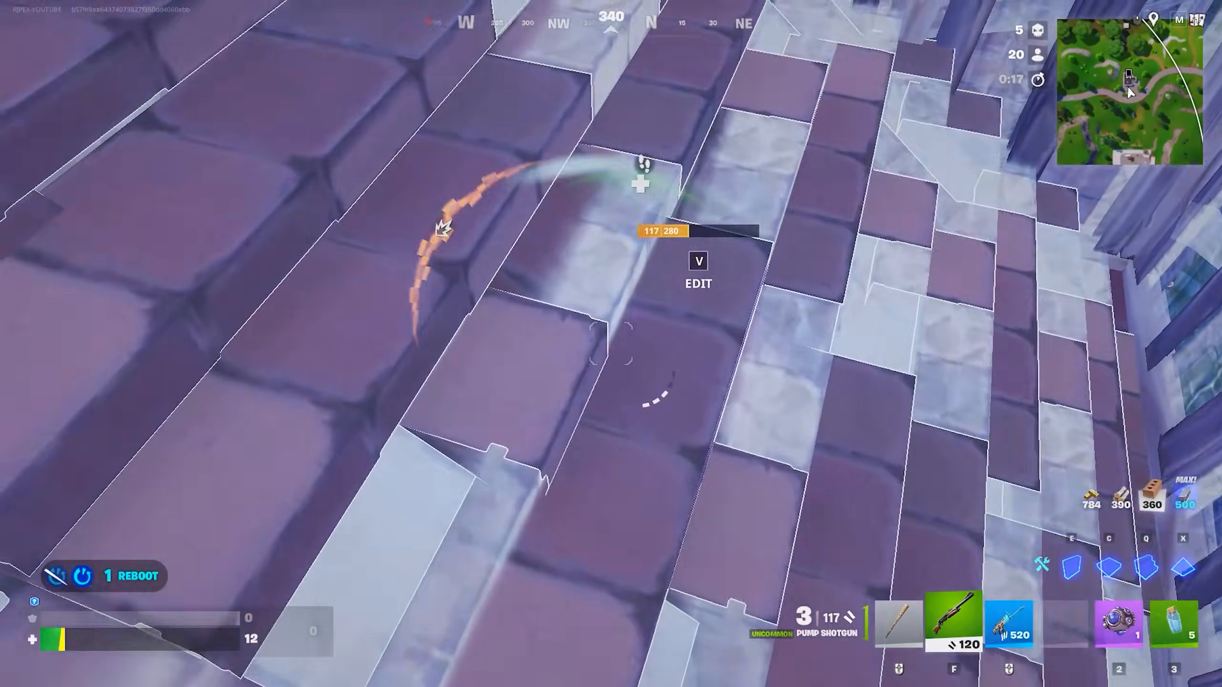
key(v)
key(f)
click(611, 343)
key(q)
click(611, 344)
key(f)
scroll(611, 343, up, 1)
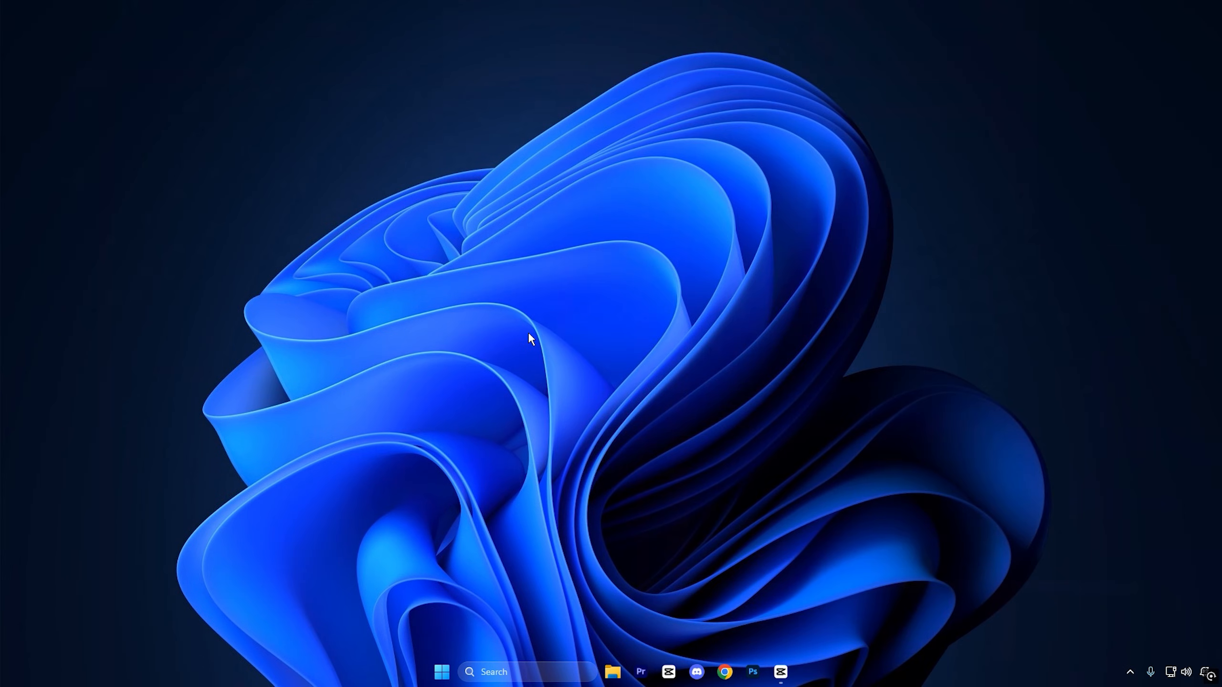
Step: Find Edit power plan in Windows search and open the advanced power settings of the Bitsum Highest Performance plan
key(super)
text(edit power plan)
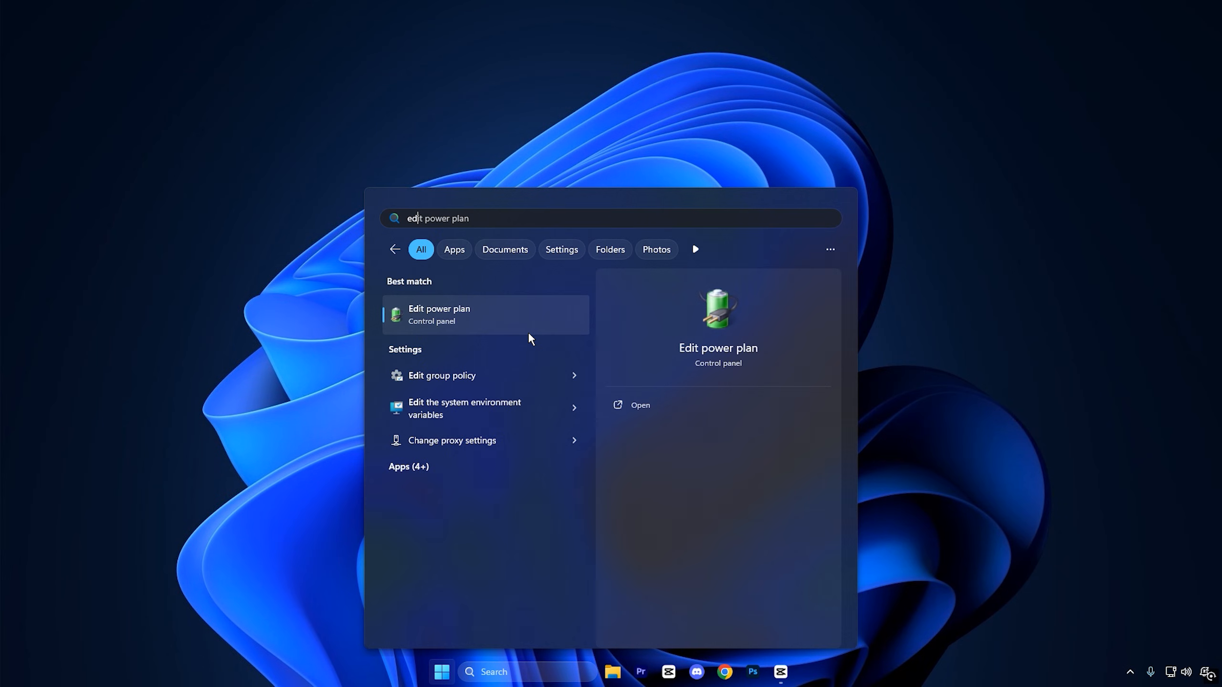
click(489, 321)
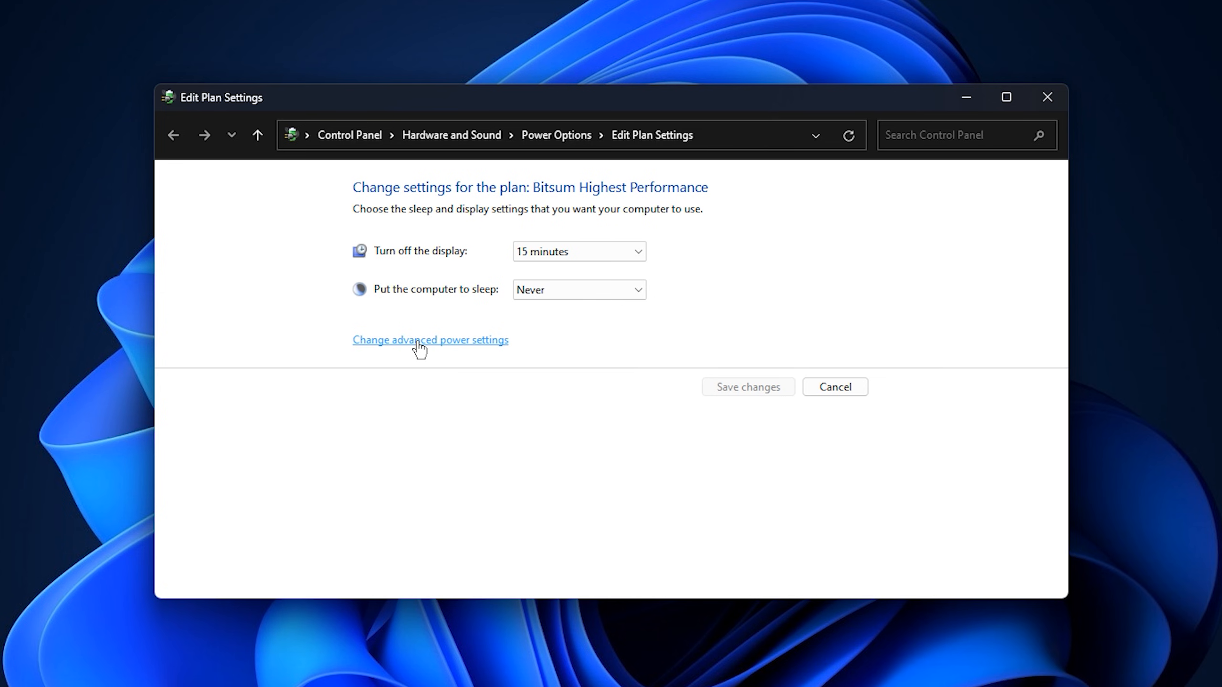
click(473, 341)
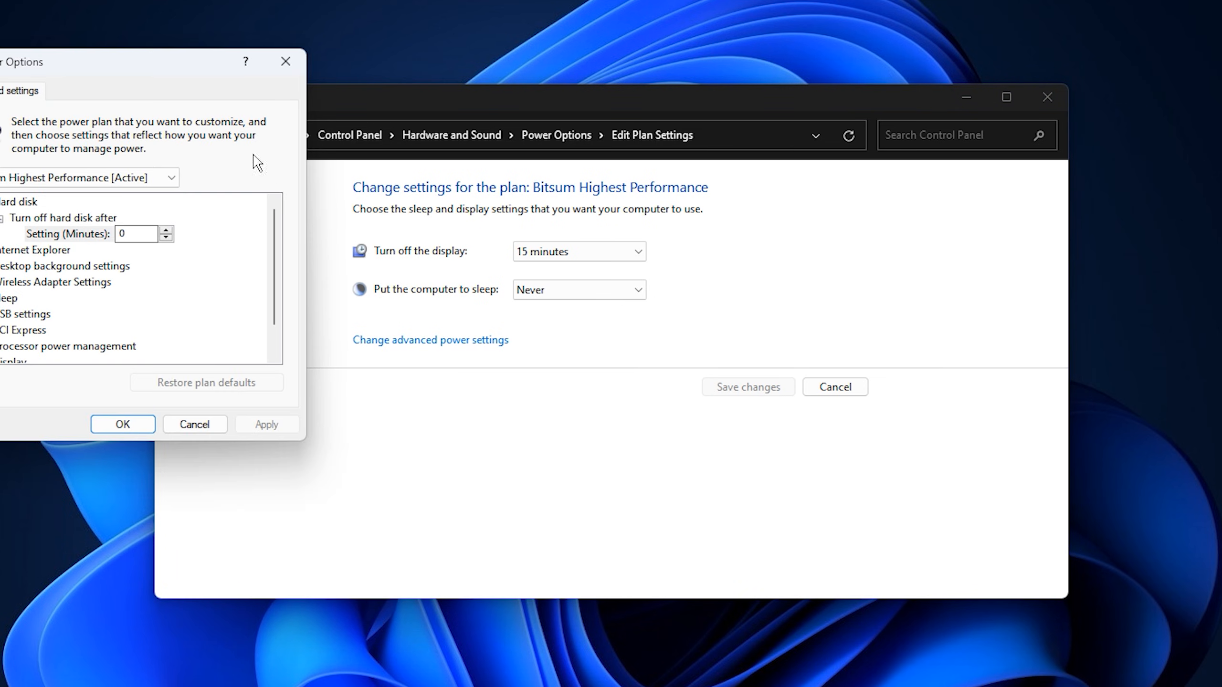
drag(61, 68, 521, 191)
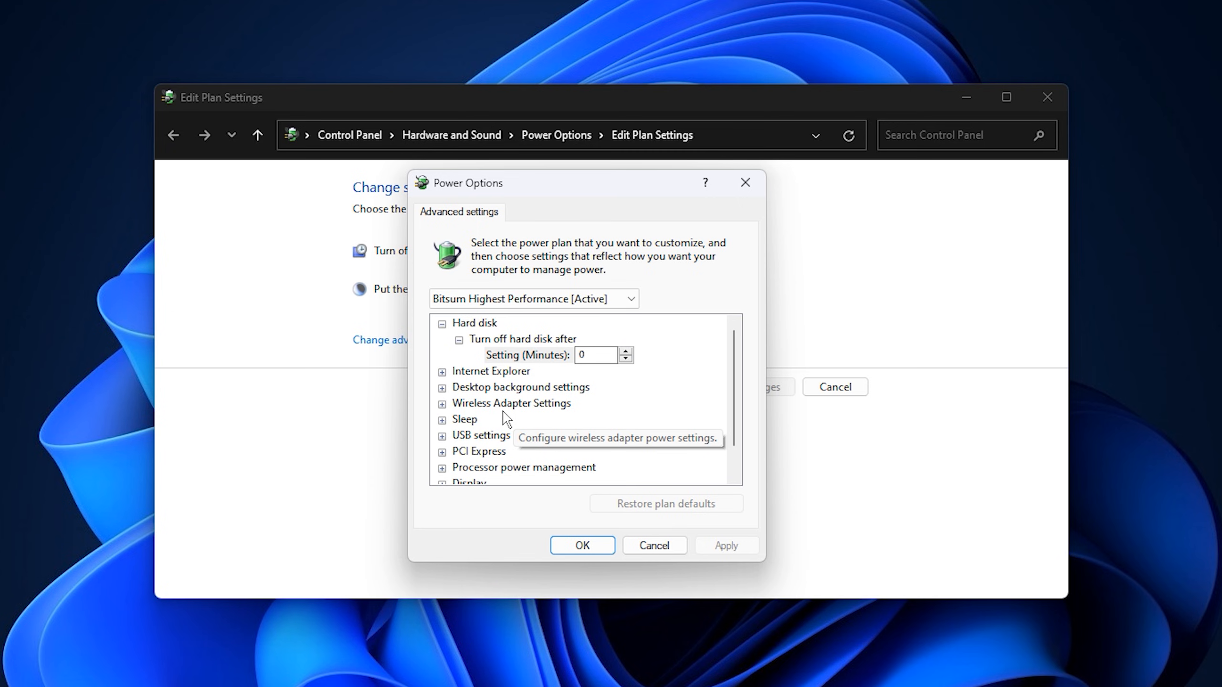
Step: Set Link State Power Management under PCI Express to Off
scroll(503, 418, down, 1)
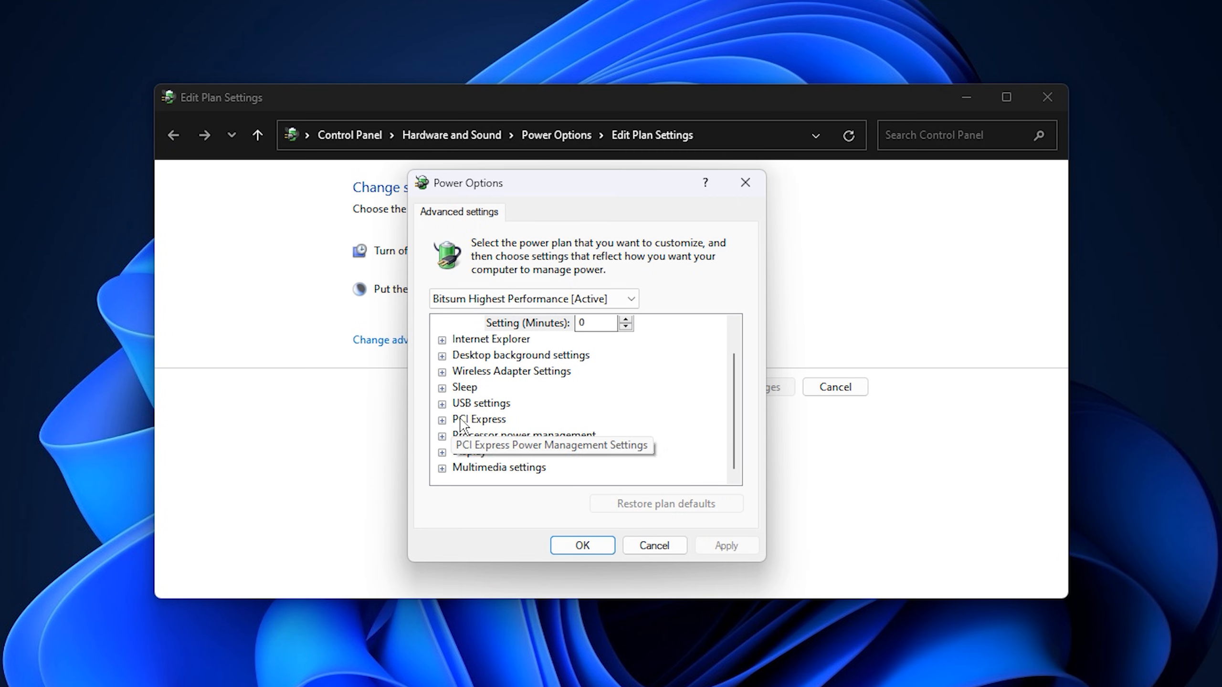
click(440, 425)
click(442, 421)
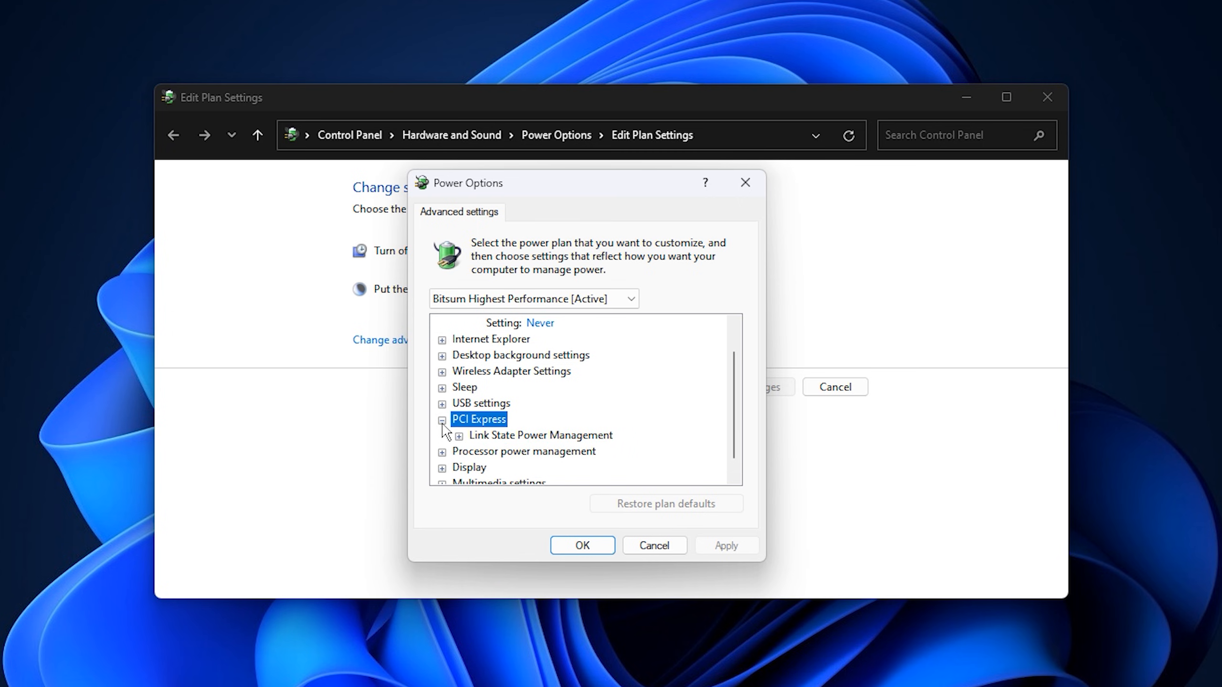
click(481, 437)
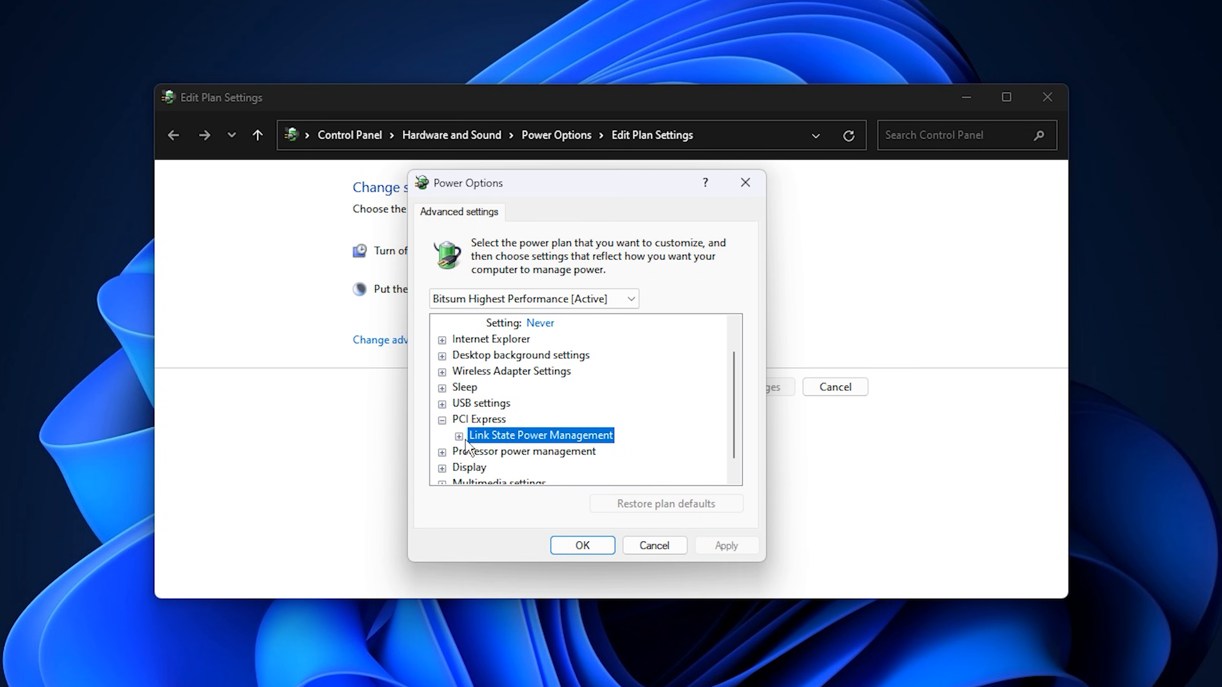
click(459, 436)
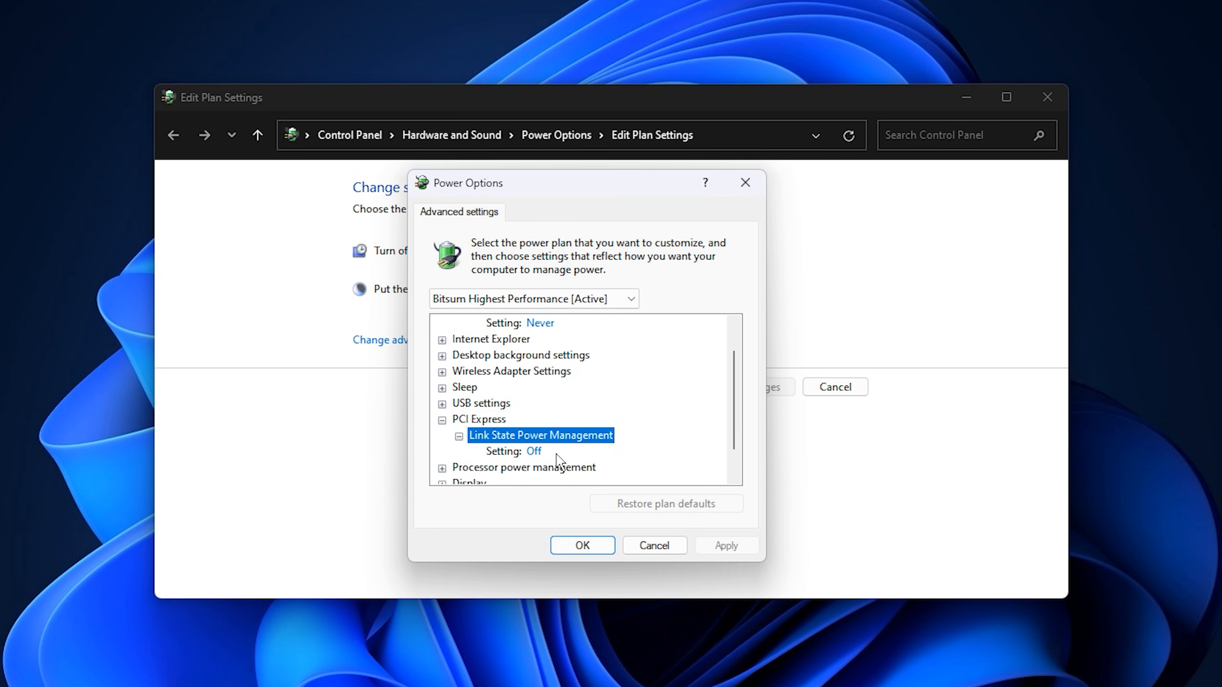
click(544, 453)
click(567, 452)
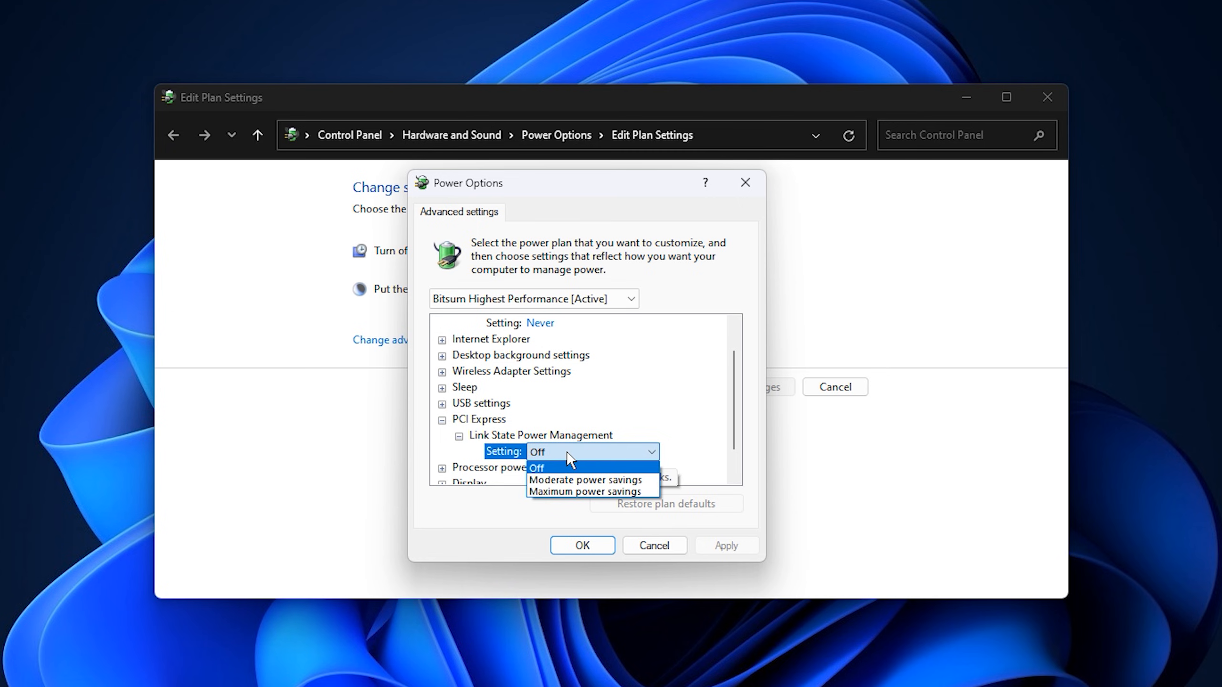
click(567, 452)
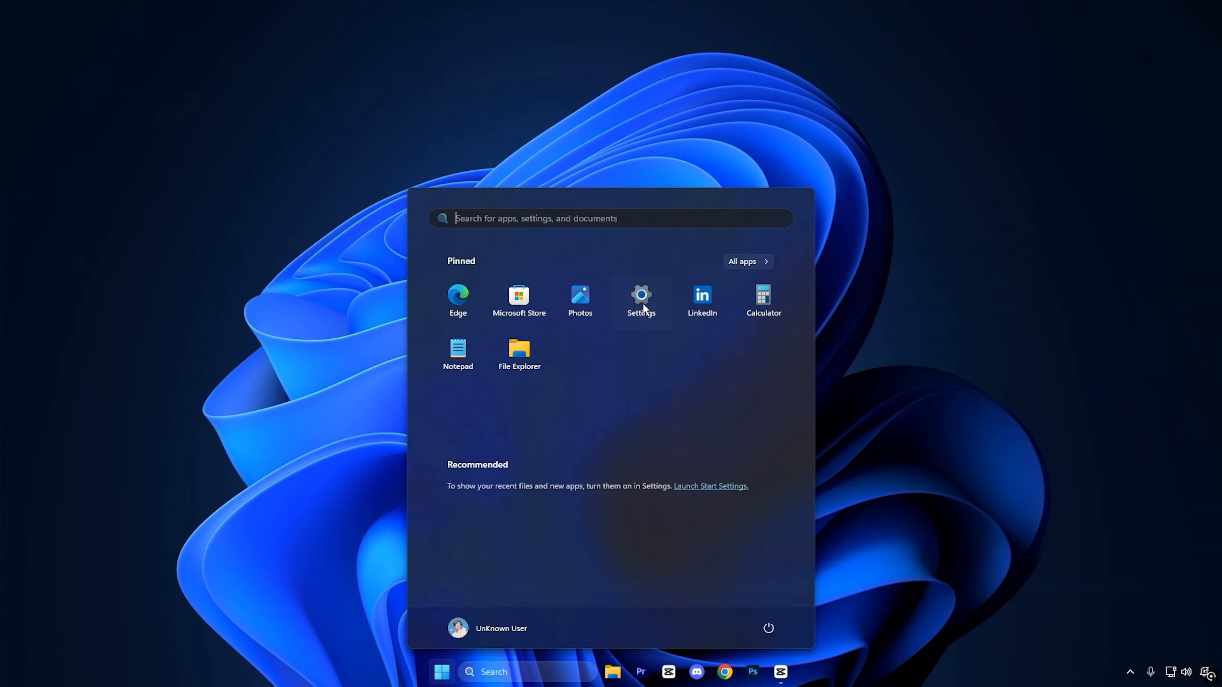
Step: Open Windows Settings and go to the Graphics page of the System display settings
click(640, 303)
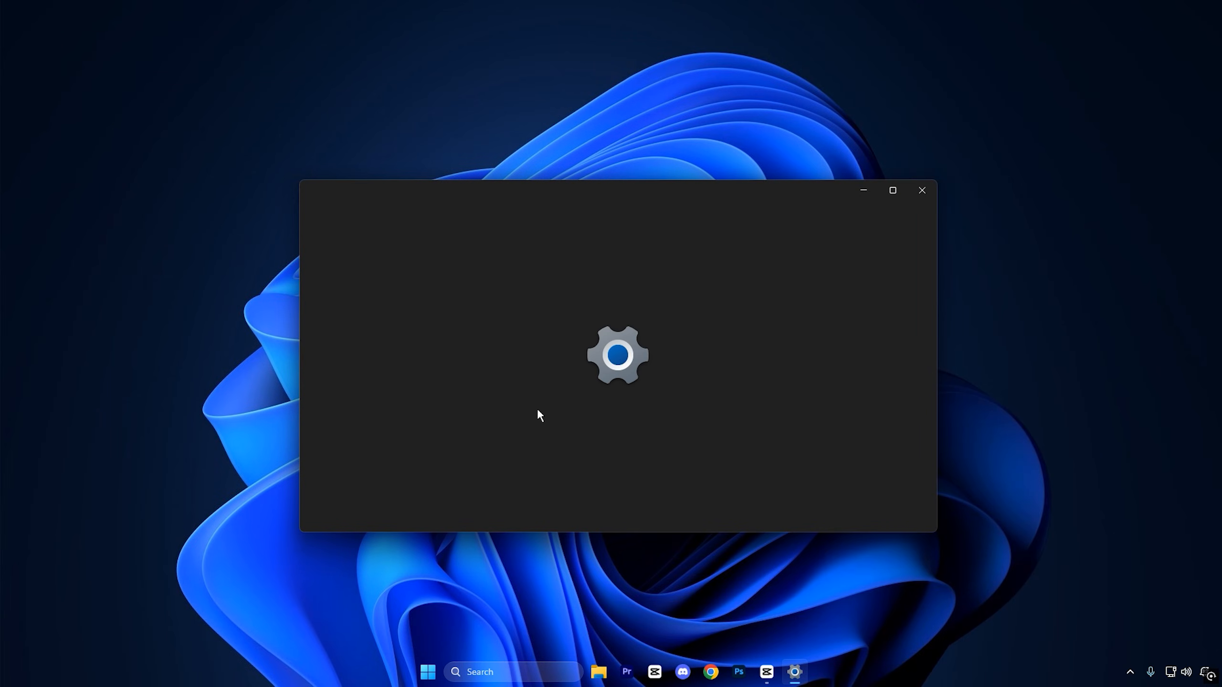
click(396, 341)
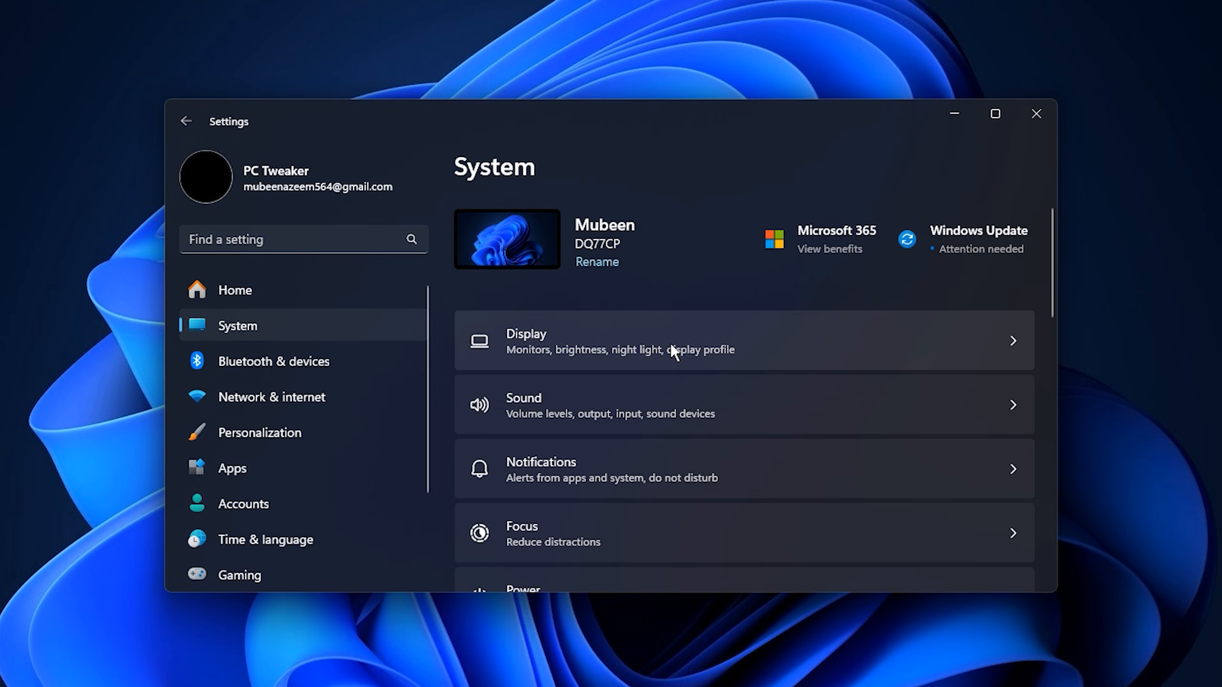
click(670, 342)
scroll(681, 371, down, 10)
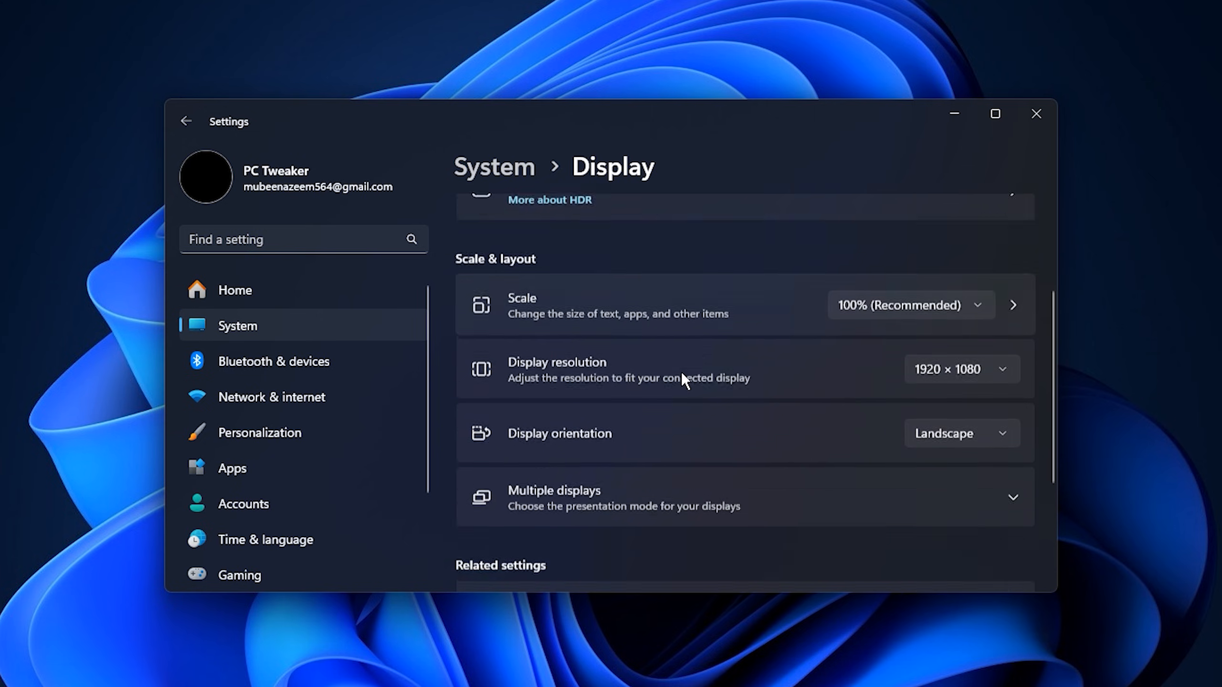
click(616, 549)
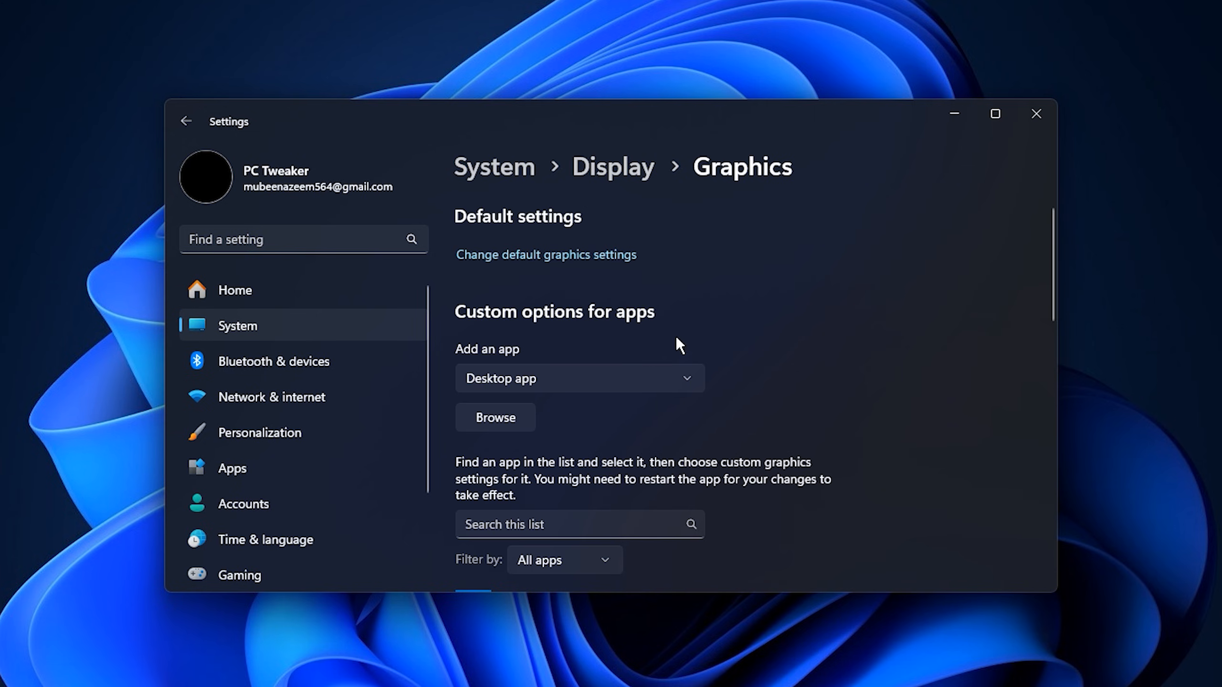
Step: Browse for a desktop app to add, dismiss the file dialog, and look through the apps with custom graphics options
click(484, 419)
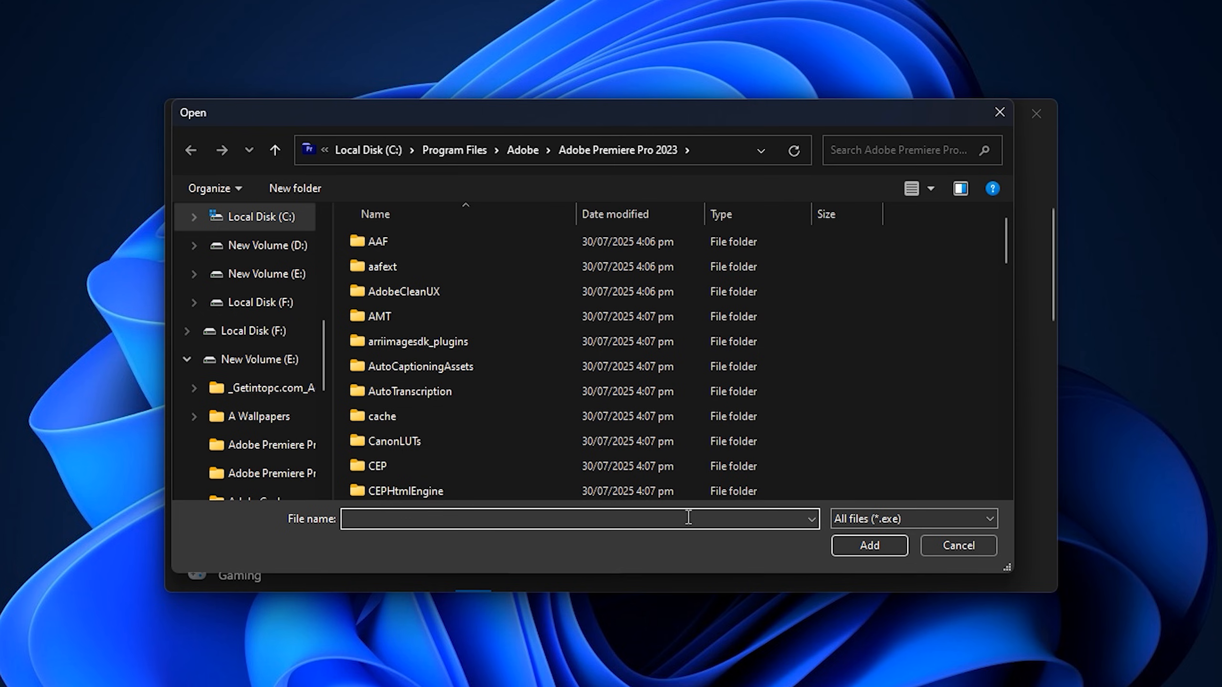
click(961, 551)
scroll(597, 420, down, 5)
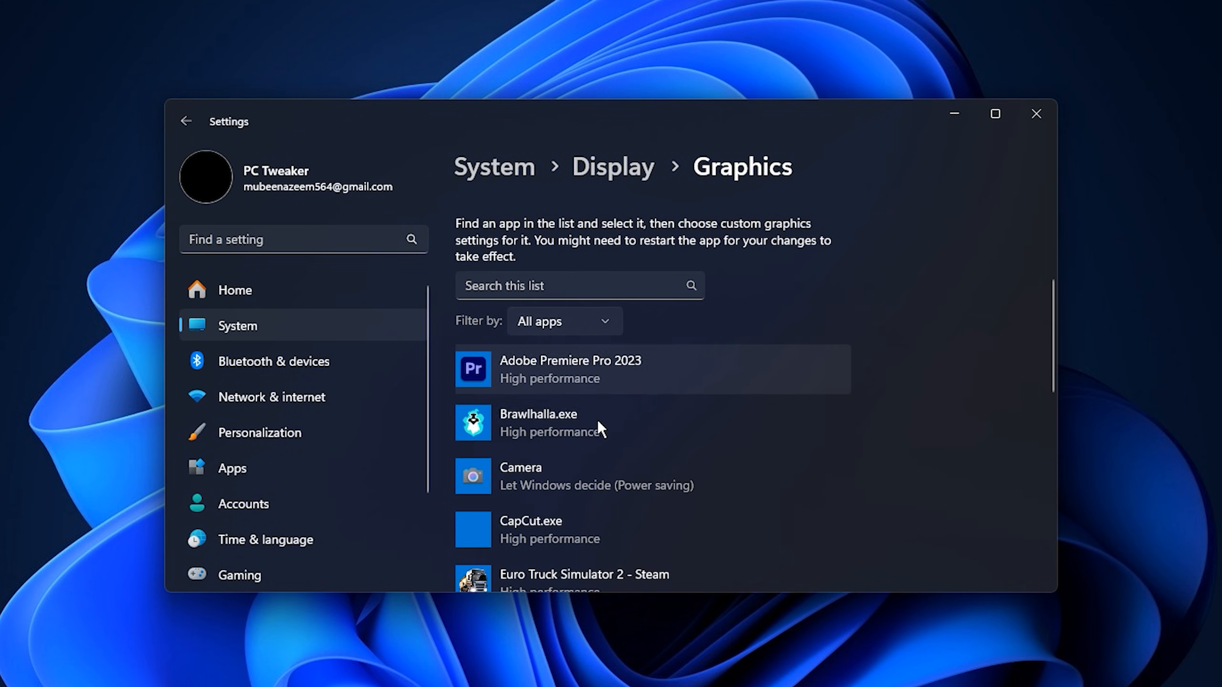
scroll(639, 465, down, 2)
click(601, 407)
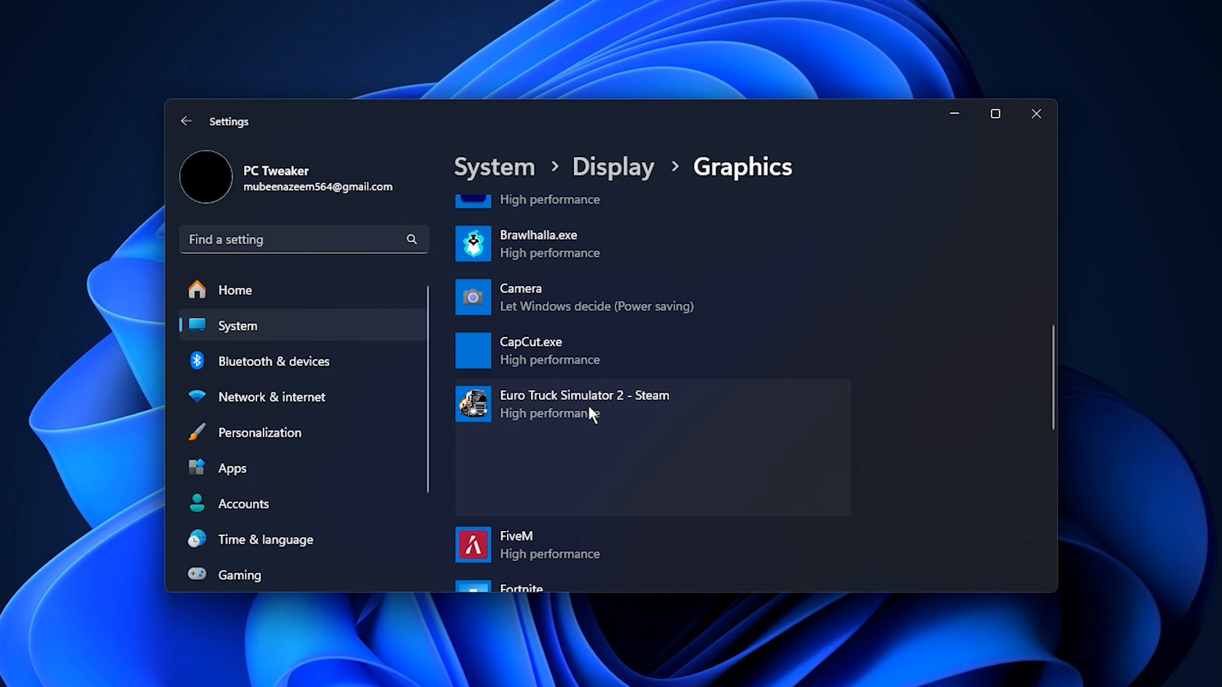
scroll(706, 488, down, 5)
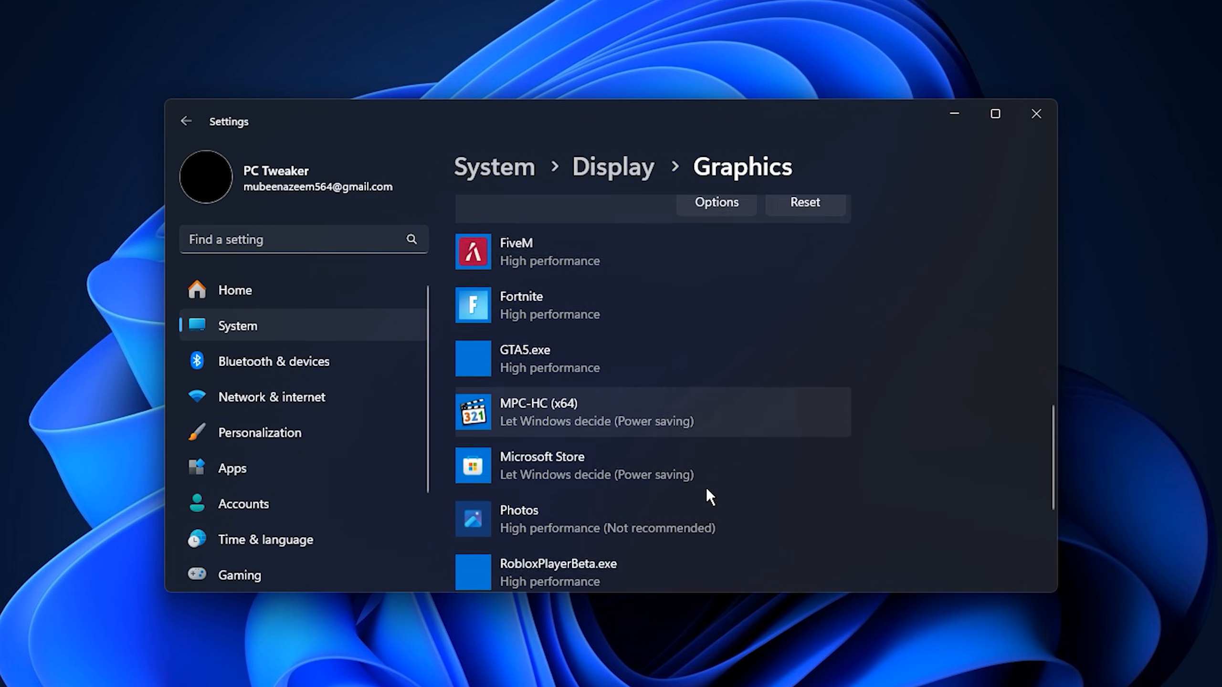
Step: Save High performance as the graphics preference for Fortnite in the custom app list
click(602, 309)
scroll(628, 376, up, 2)
click(727, 423)
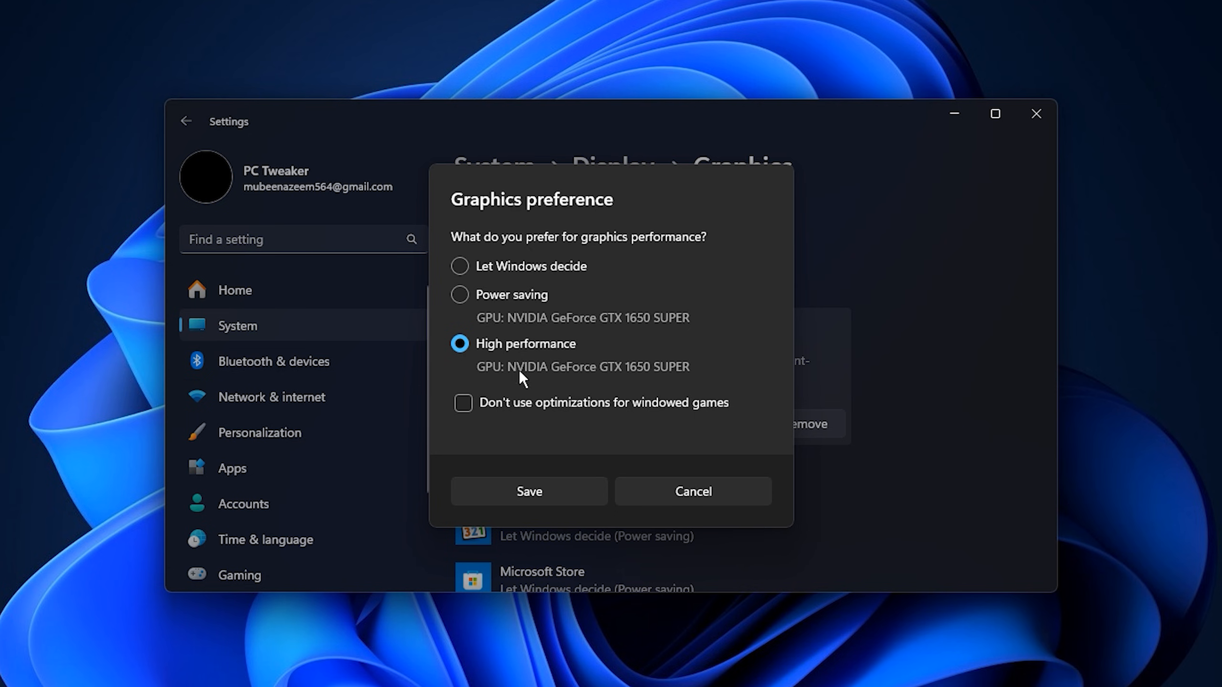
click(528, 489)
Step: Save High performance as the graphics preference for GTA5.exe
click(601, 300)
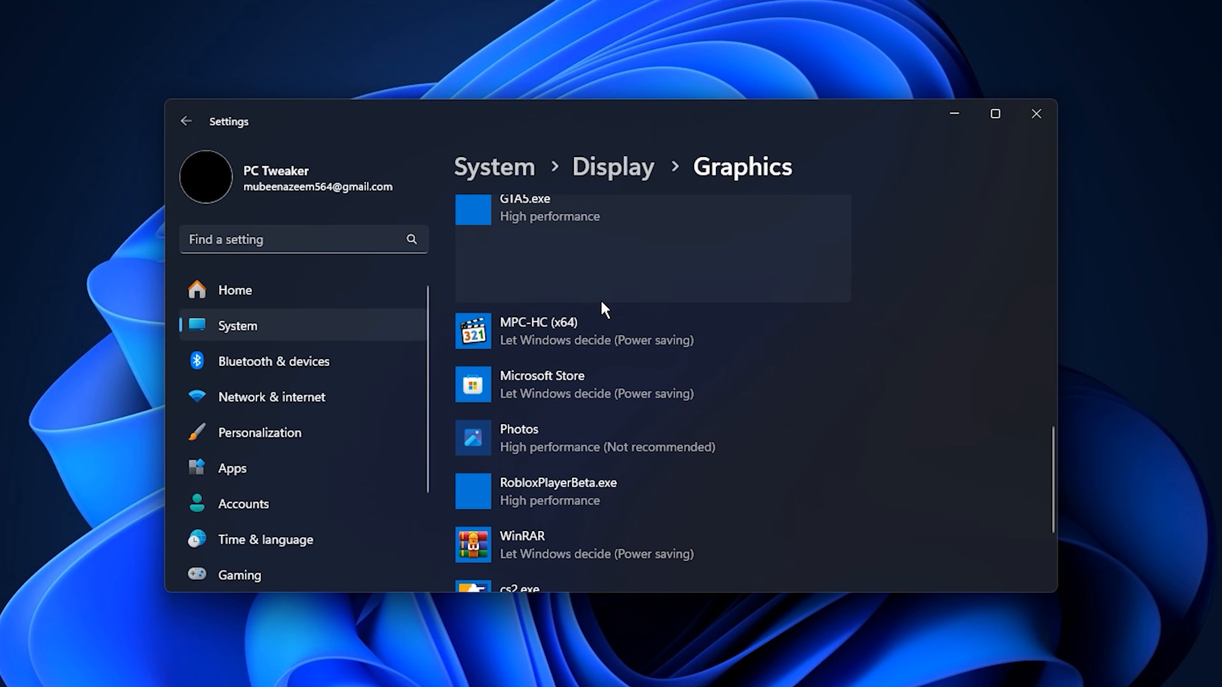
click(717, 281)
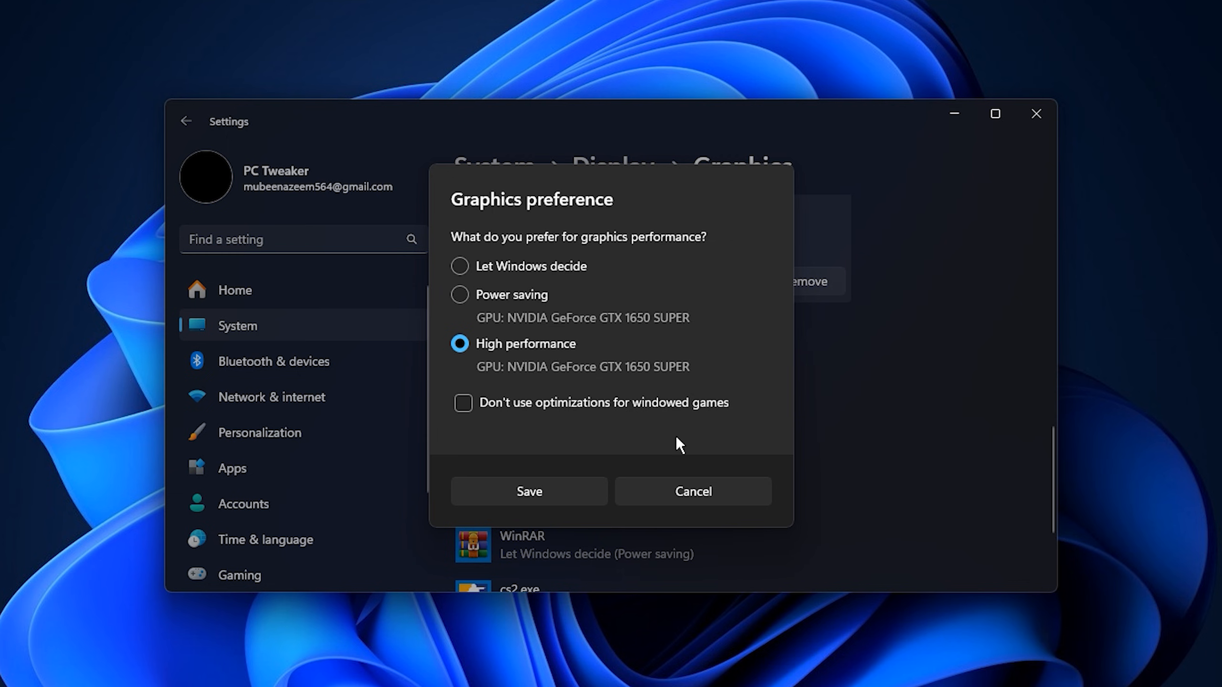
click(532, 493)
Step: Save High performance as the graphics preference for cs2.exe at the end of the app list
scroll(651, 460, down, 5)
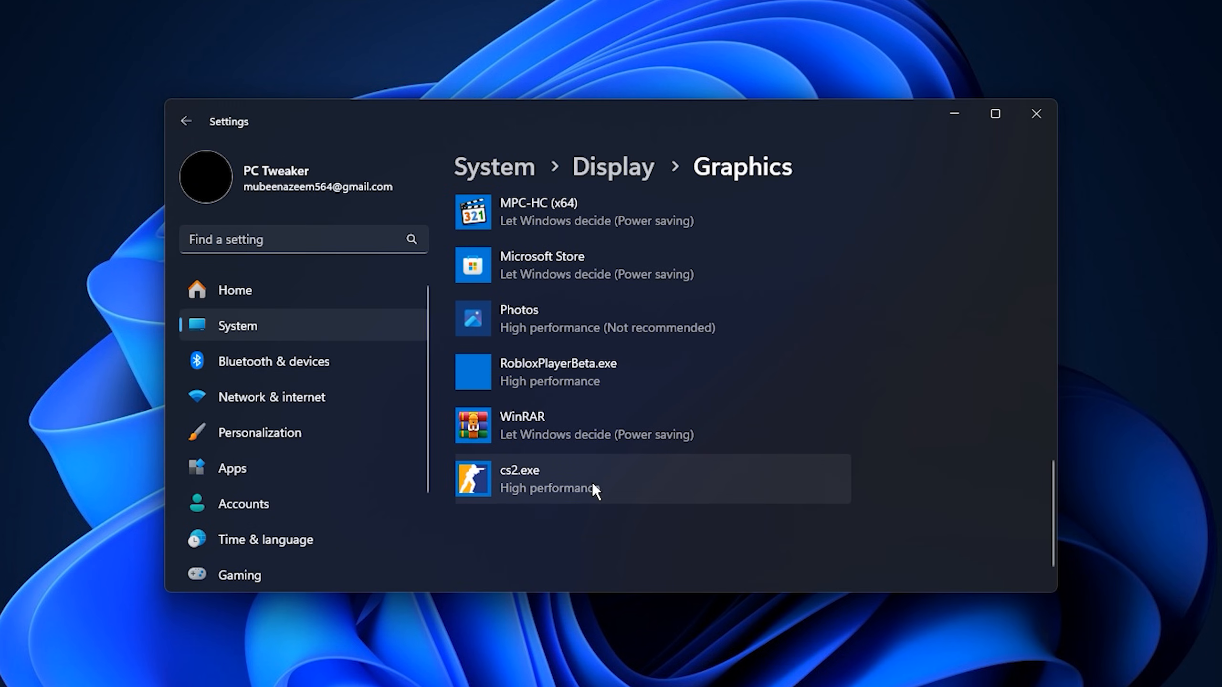
click(594, 482)
click(707, 493)
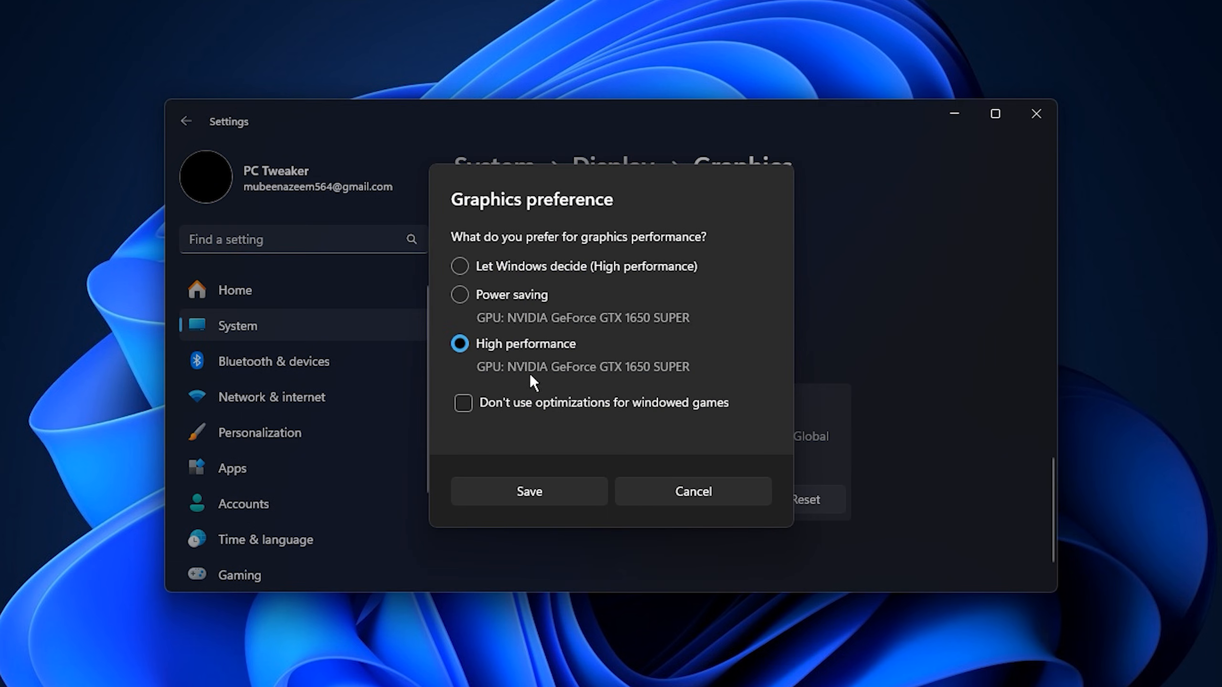
click(537, 483)
Step: Save High performance as the graphics preference for RobloxPlayerBeta.exe
scroll(620, 481, up, 3)
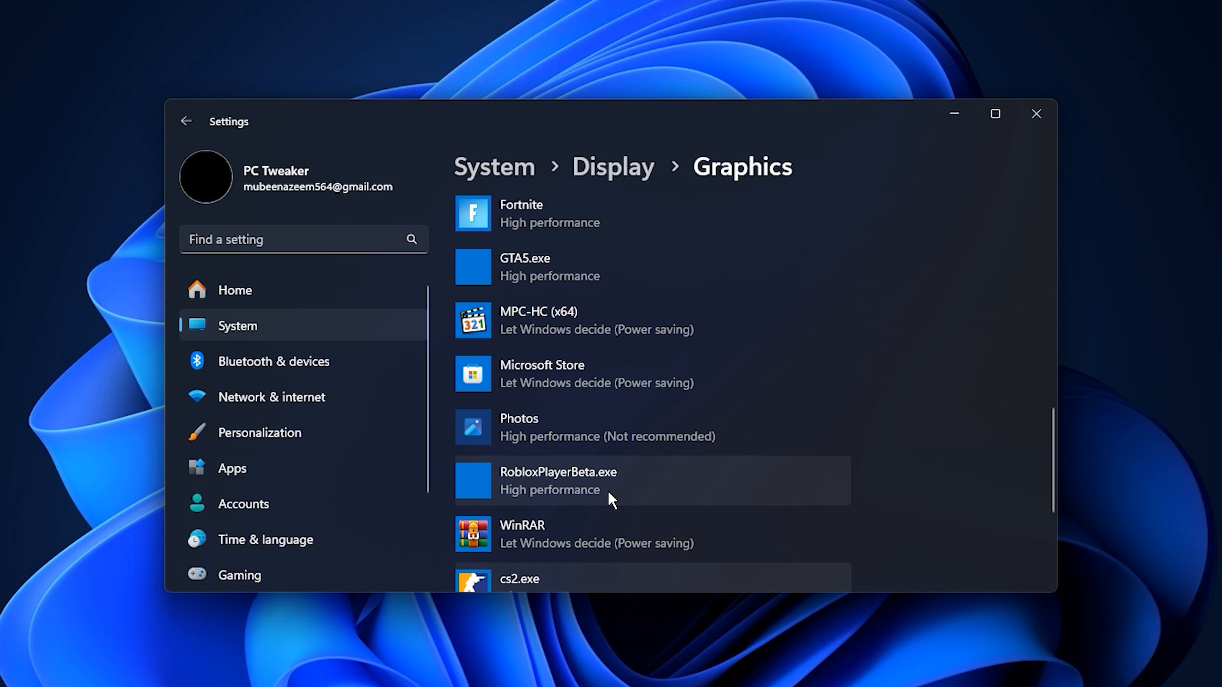
click(609, 491)
click(713, 510)
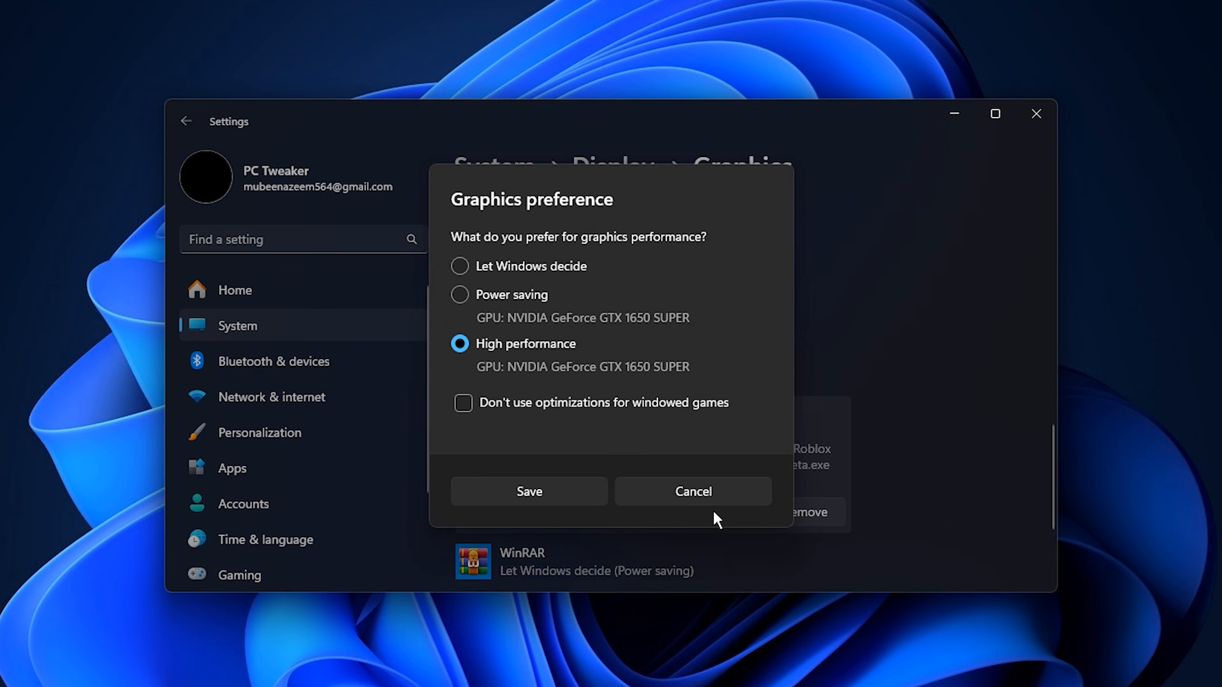
click(535, 490)
scroll(638, 491, up, 4)
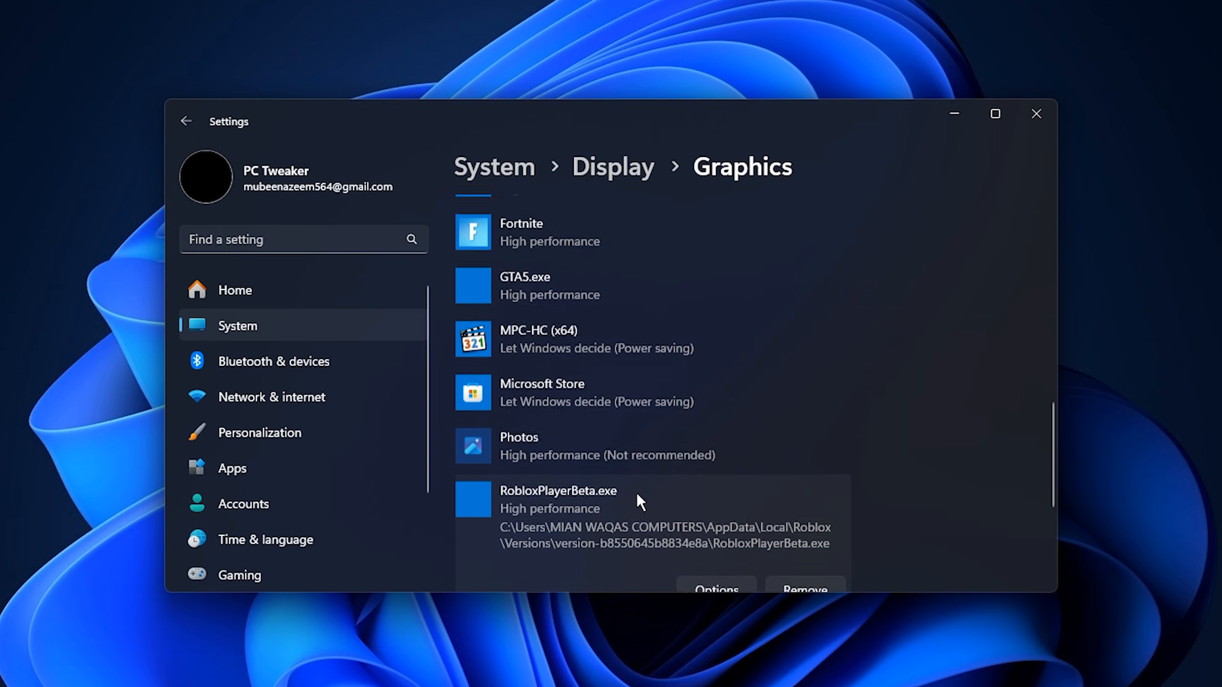
scroll(635, 493, up, 3)
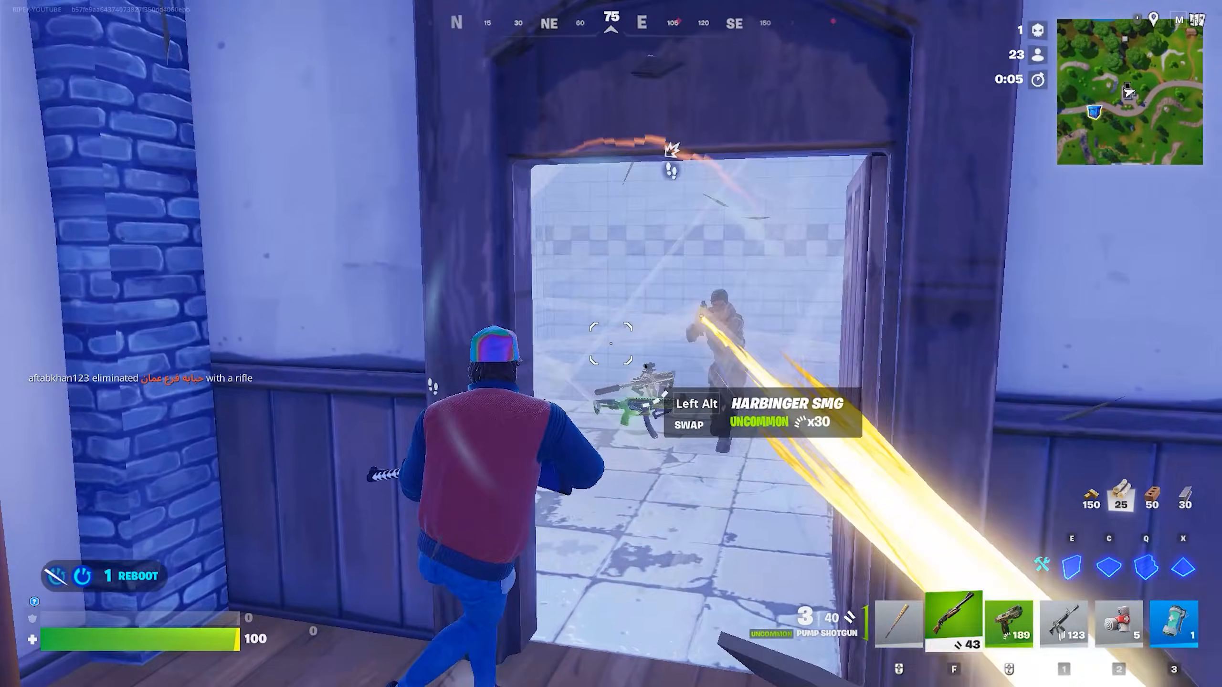
click(611, 344)
click(610, 343)
click(611, 343)
key(r)
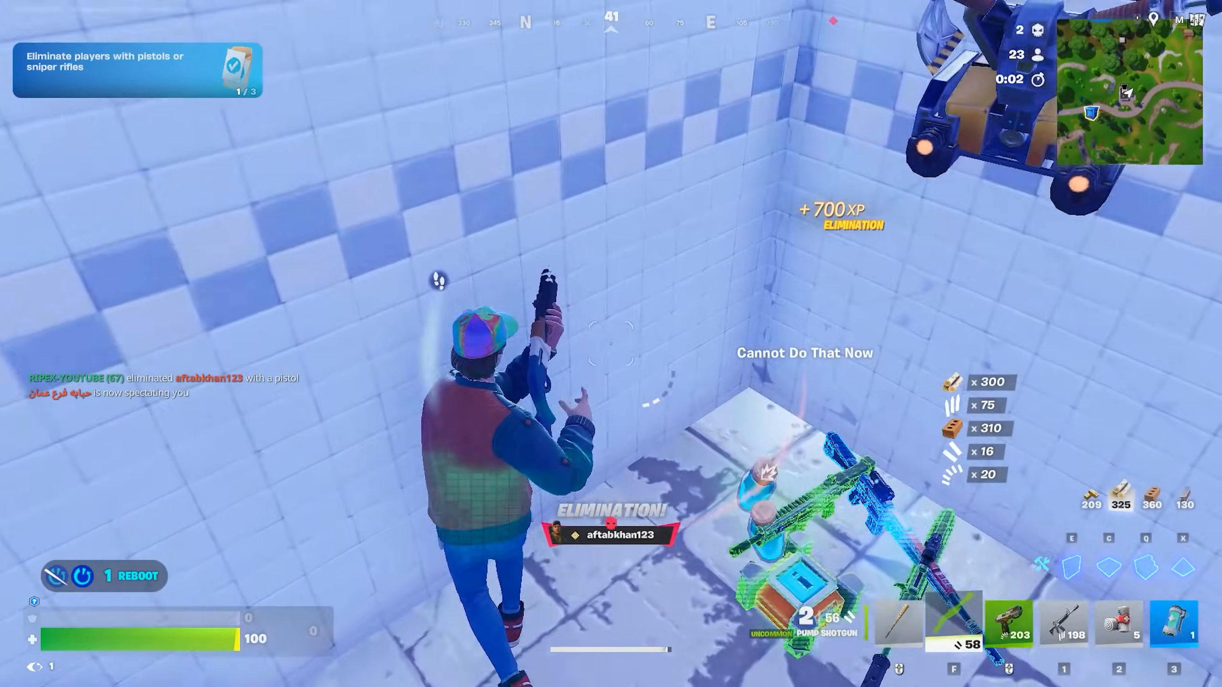
key(alt)
key(x)
click(611, 343)
key(v)
key(v)
key(v)
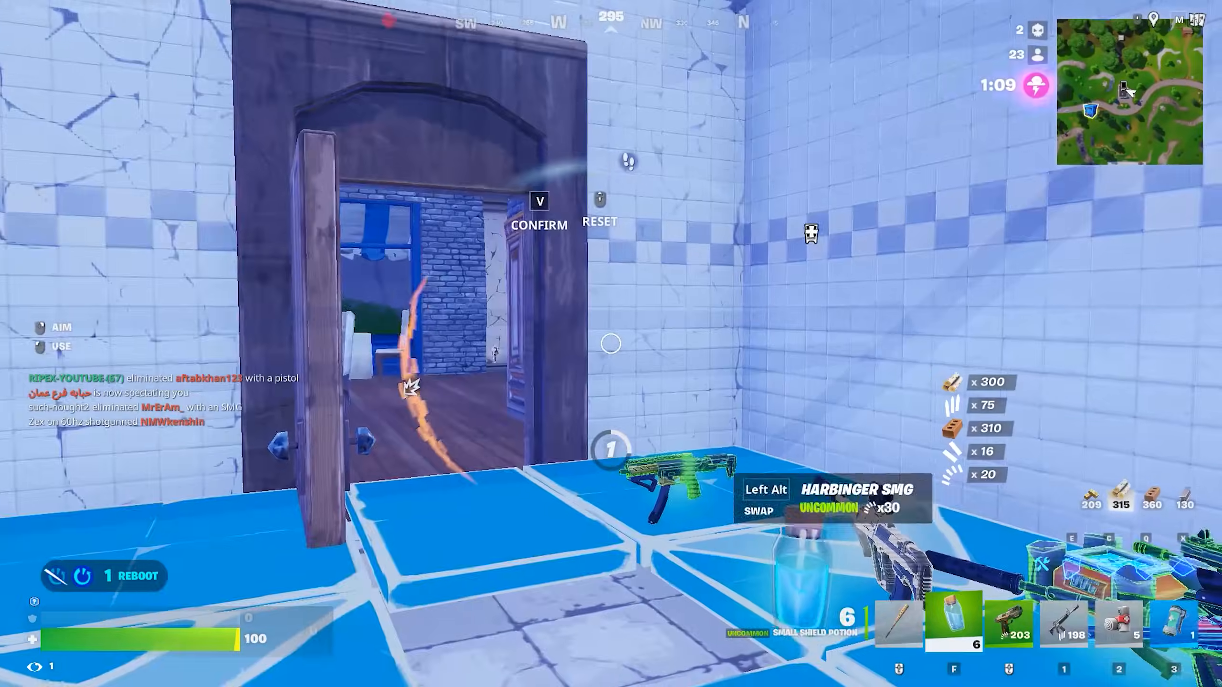
key(v)
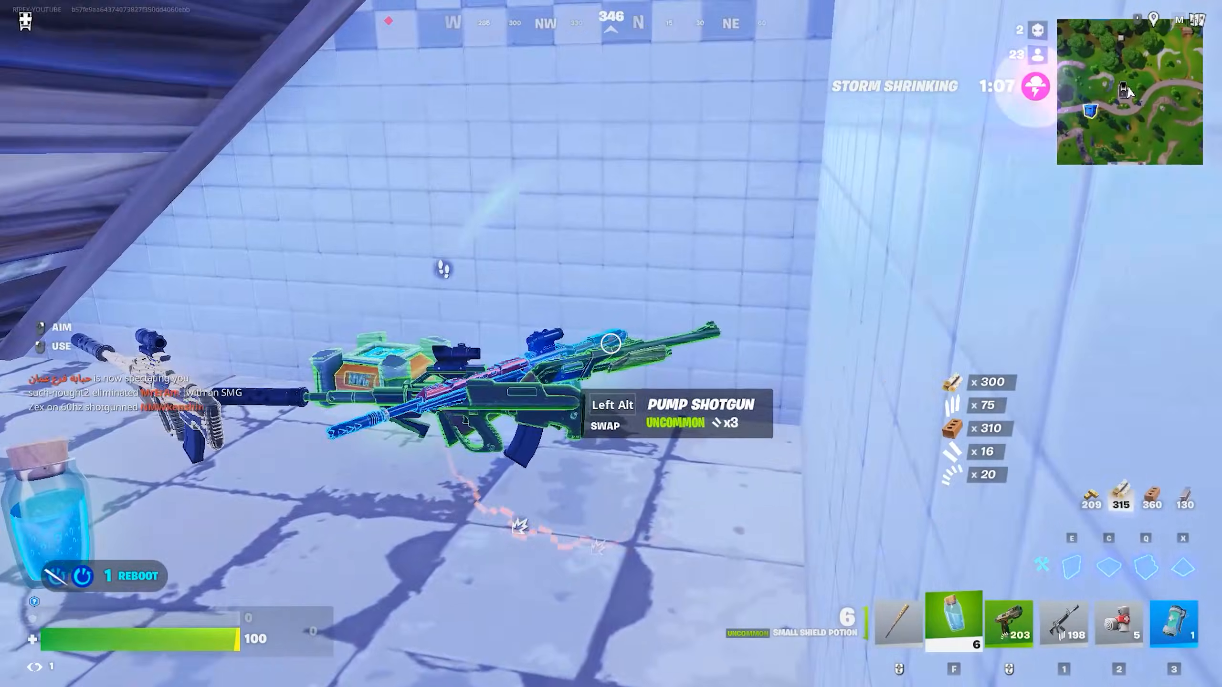
key(alt)
key(alt)
click(611, 344)
click(610, 344)
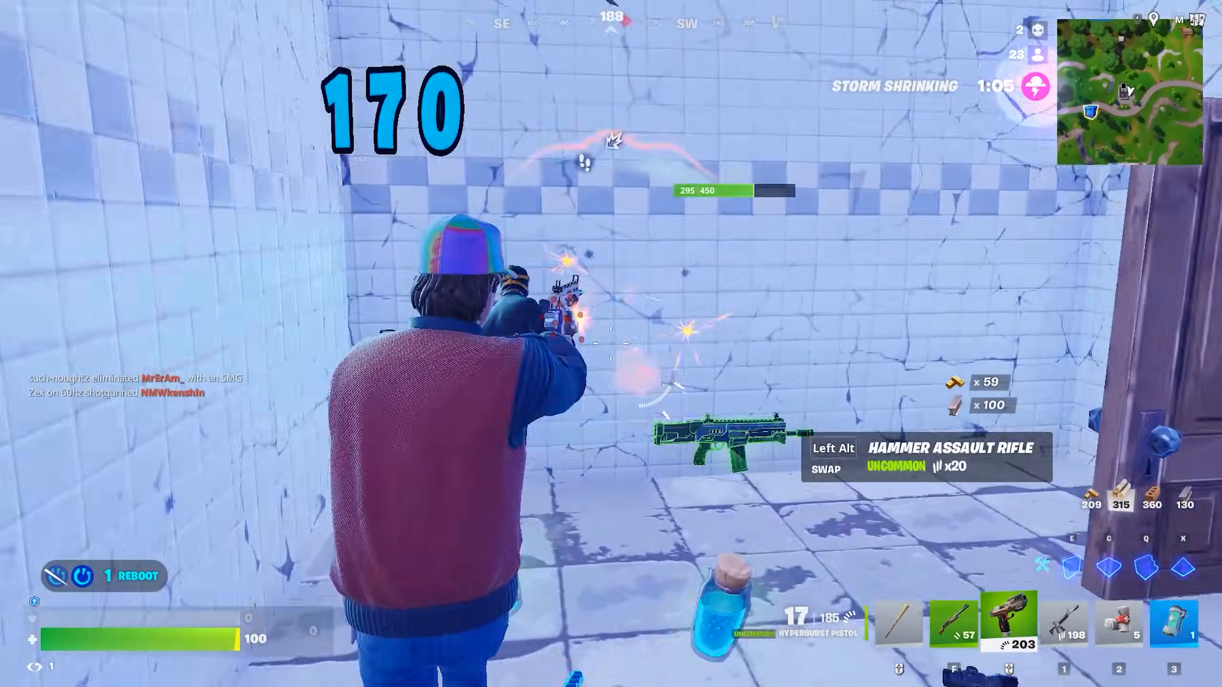